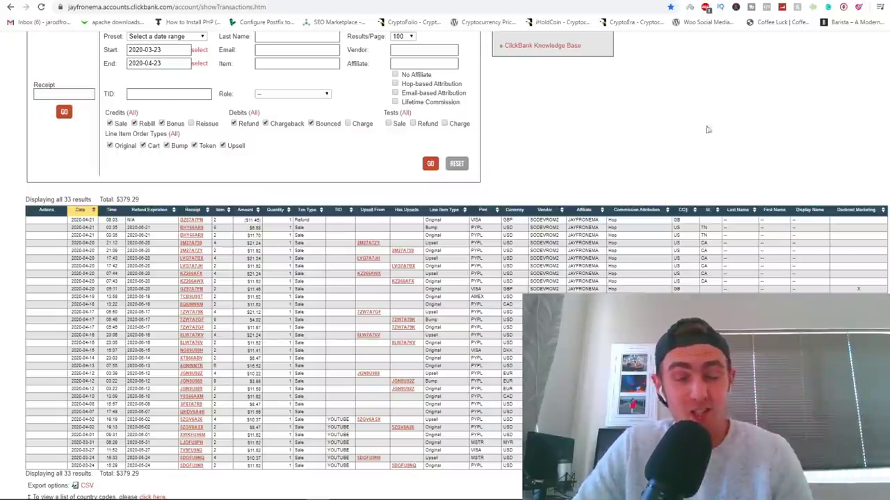
# Step: Review a sale amount in the ClickBank Transactions report, then reload the search page
pyautogui.scroll(2, 678, 132)
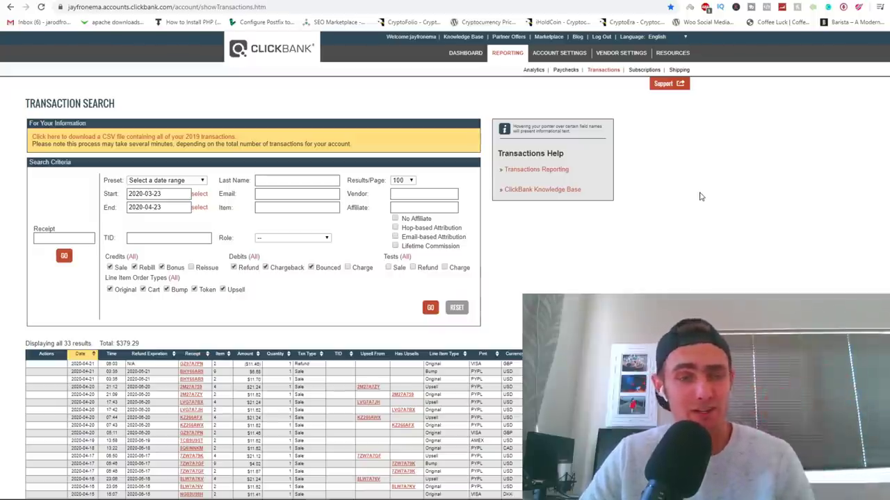
pyautogui.scroll(-4, 630, 240)
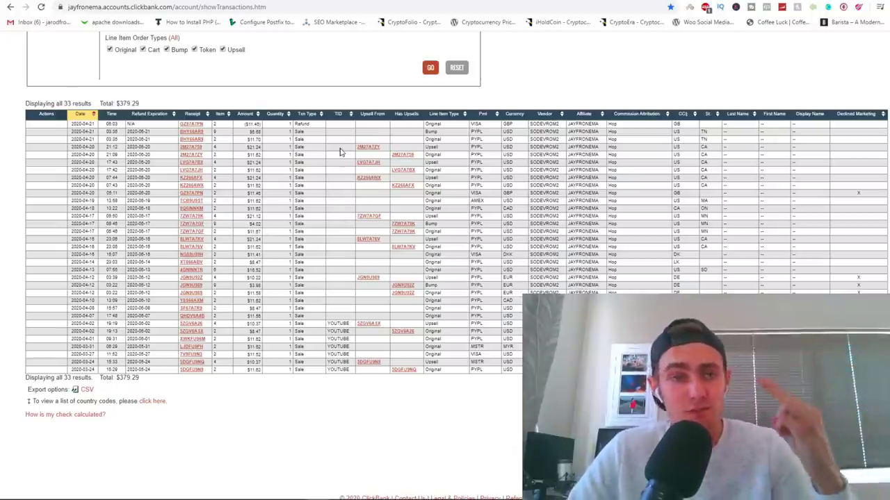
pyautogui.moveTo(246, 148); pyautogui.dragTo(270, 151)
pyautogui.click(248, 154)
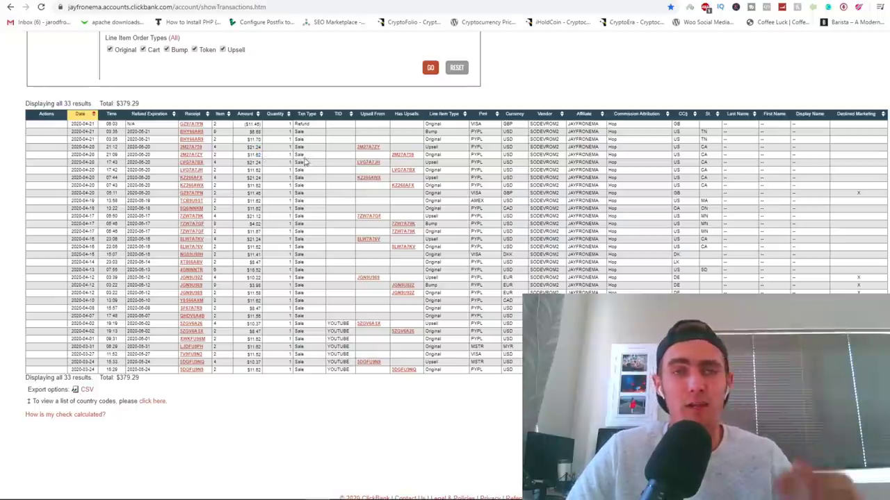
pyautogui.rightClick(527, 94)
pyautogui.click(546, 119)
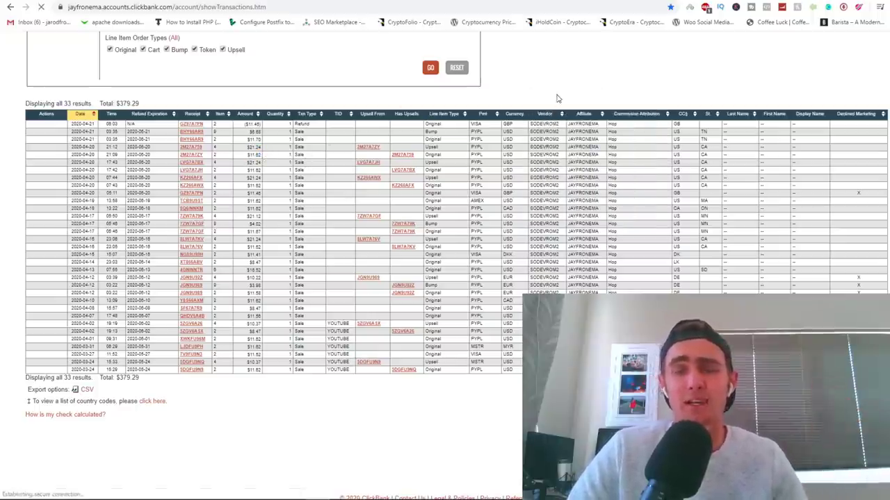
# Step: Scroll the reloaded report and highlight the Commission Attribution column heading
pyautogui.scroll(3, 550, 111)
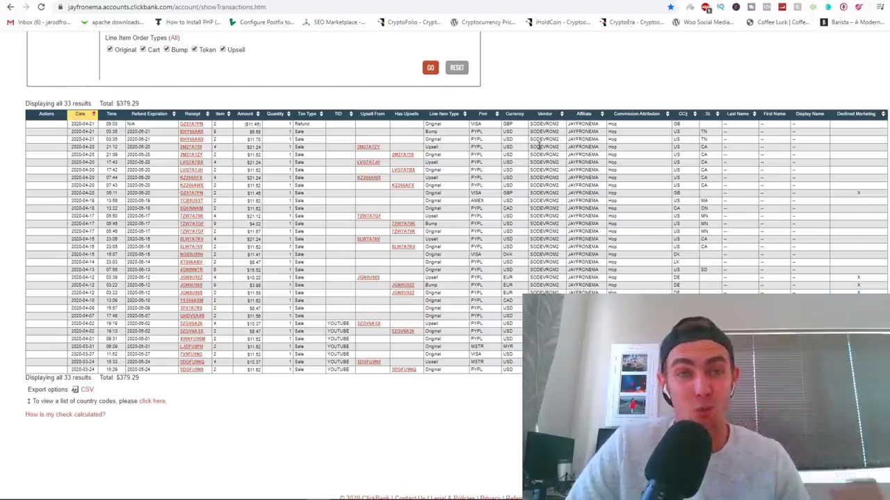
pyautogui.scroll(5, 699, 159)
pyautogui.scroll(-3, 699, 160)
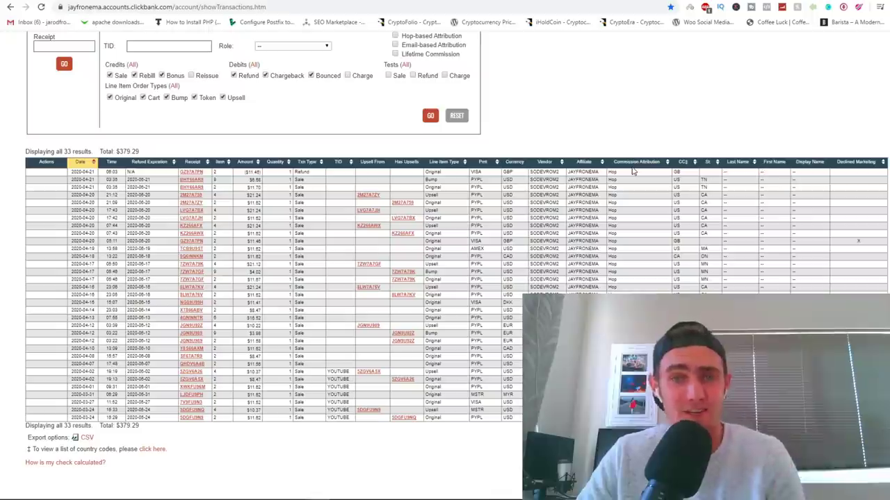
pyautogui.moveTo(615, 162); pyautogui.dragTo(650, 153)
pyautogui.click(650, 125)
pyautogui.scroll(1, 650, 125)
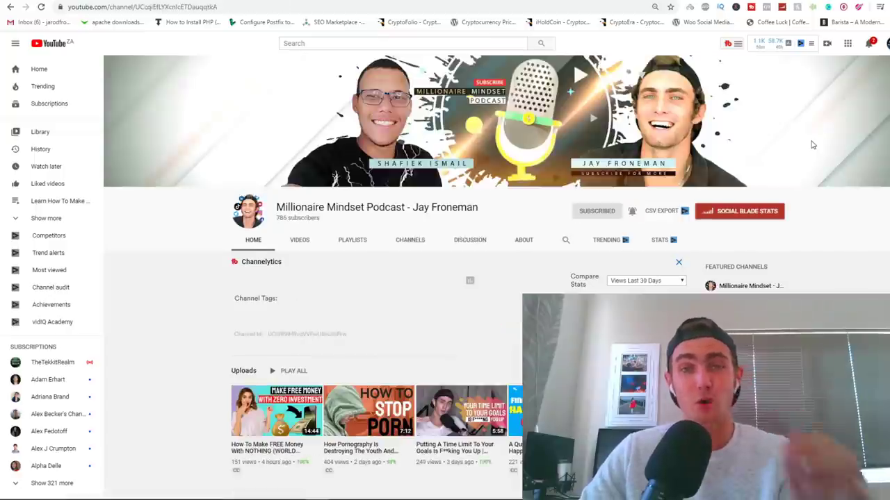
# Step: Scroll up and down through the Millionaire Mindset Podcast channel's uploads
pyautogui.scroll(-3, 492, 274)
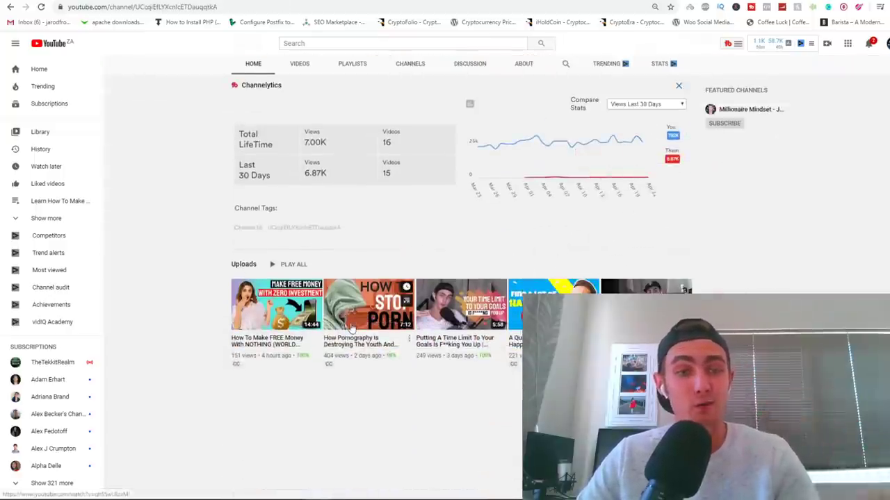
pyautogui.scroll(3, 389, 309)
pyautogui.scroll(-3, 389, 309)
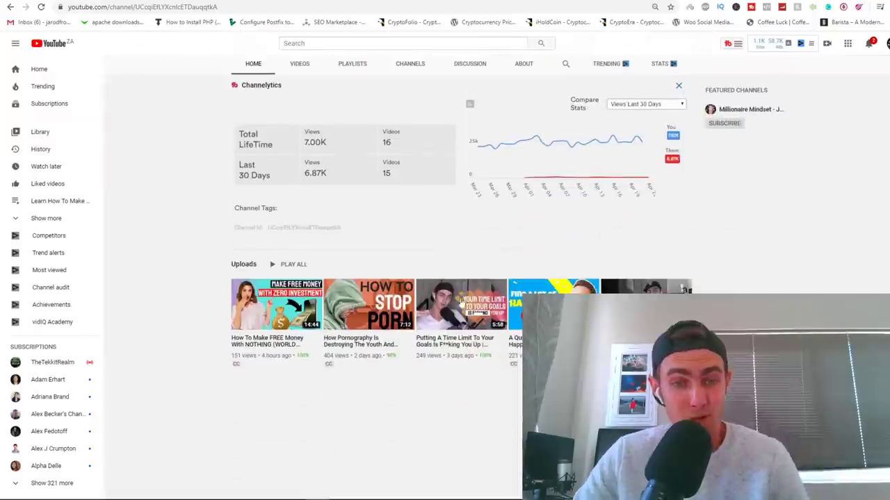
pyautogui.scroll(3, 497, 295)
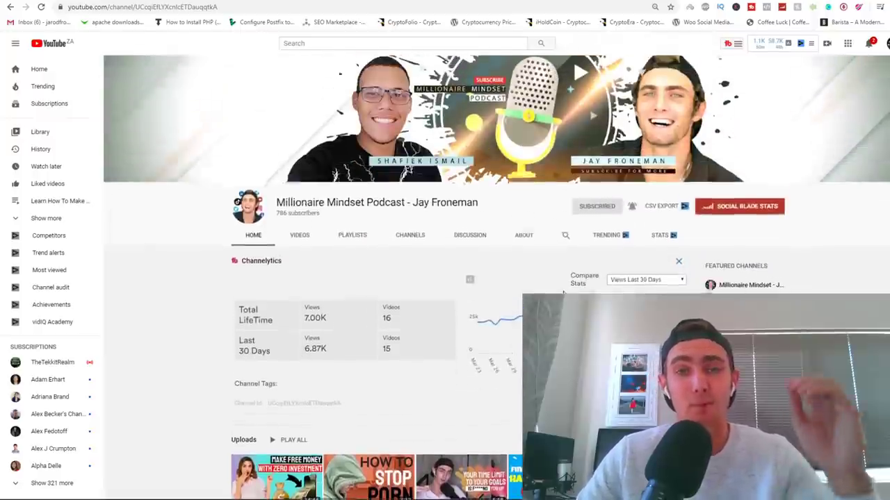
pyautogui.scroll(-3, 563, 146)
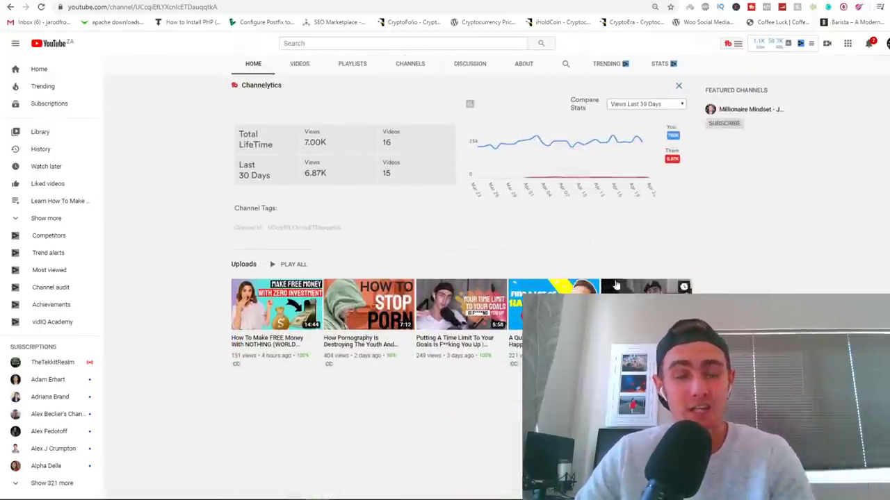
pyautogui.scroll(3, 636, 272)
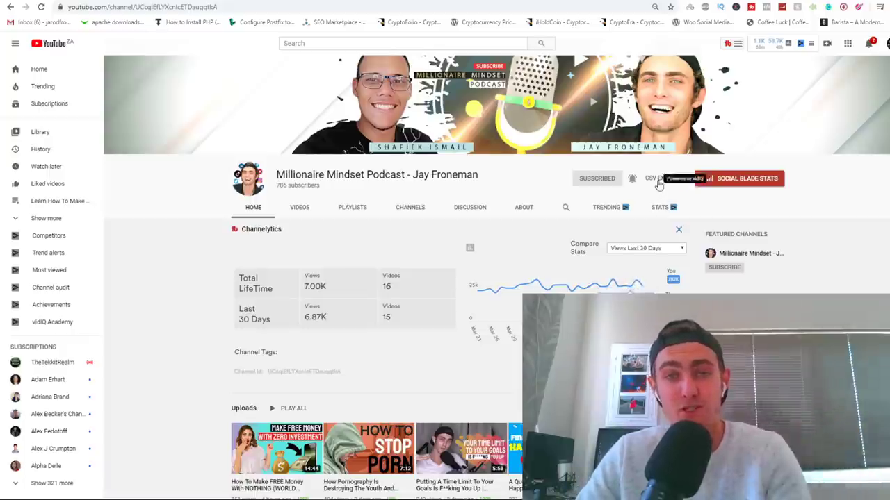
pyautogui.scroll(-2, 646, 174)
pyautogui.scroll(-1, 310, 324)
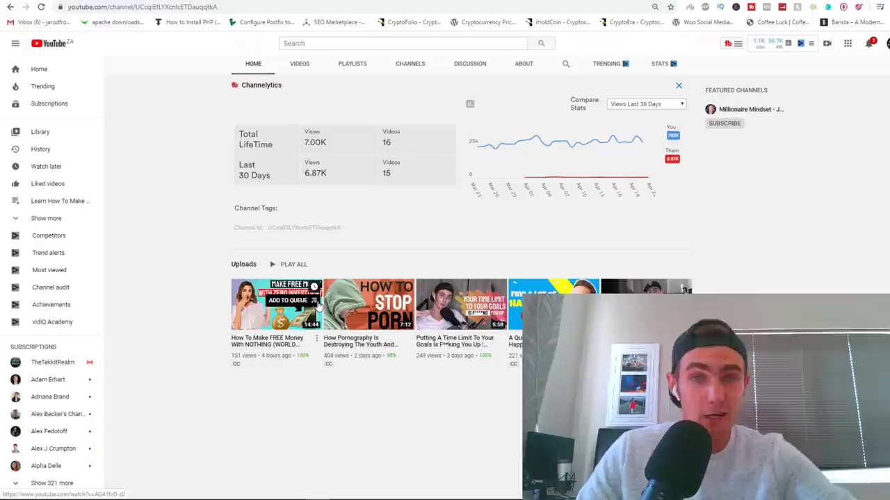
pyautogui.scroll(3, 317, 306)
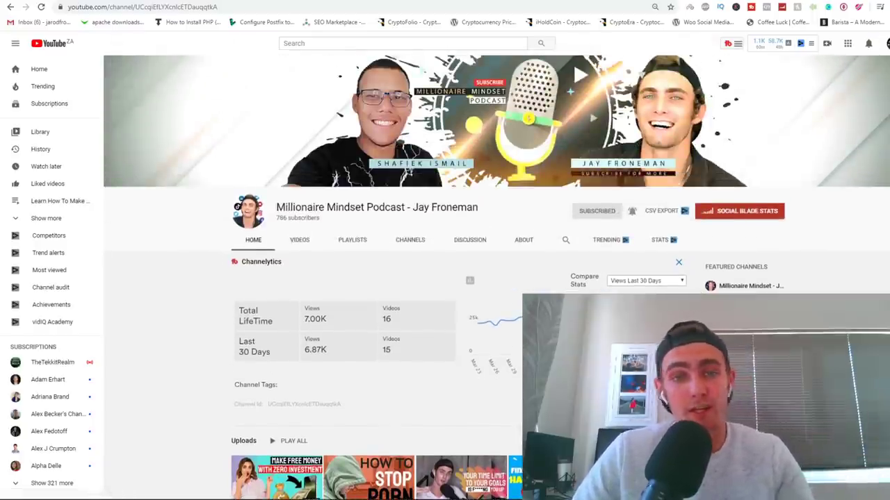
pyautogui.scroll(-2, 376, 313)
pyautogui.scroll(1, 375, 313)
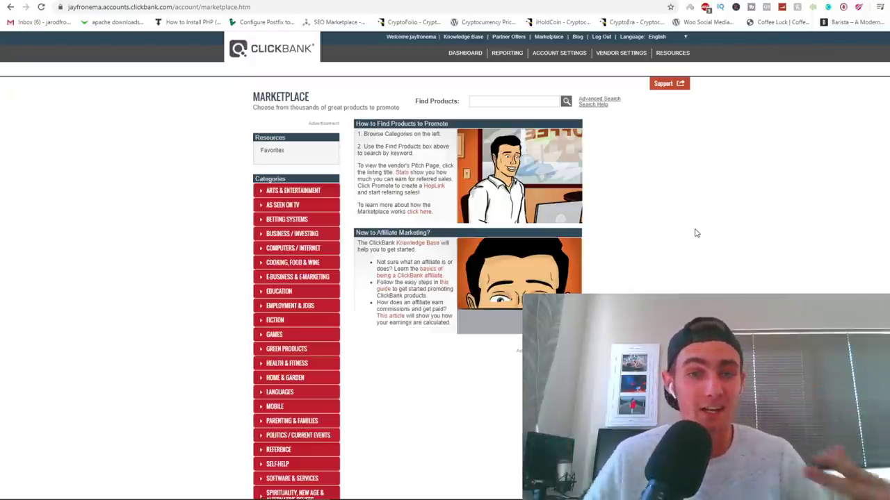
# Step: Search the Marketplace for 'video marketing blaster' and note its $21.59 average sale value
pyautogui.click(502, 102)
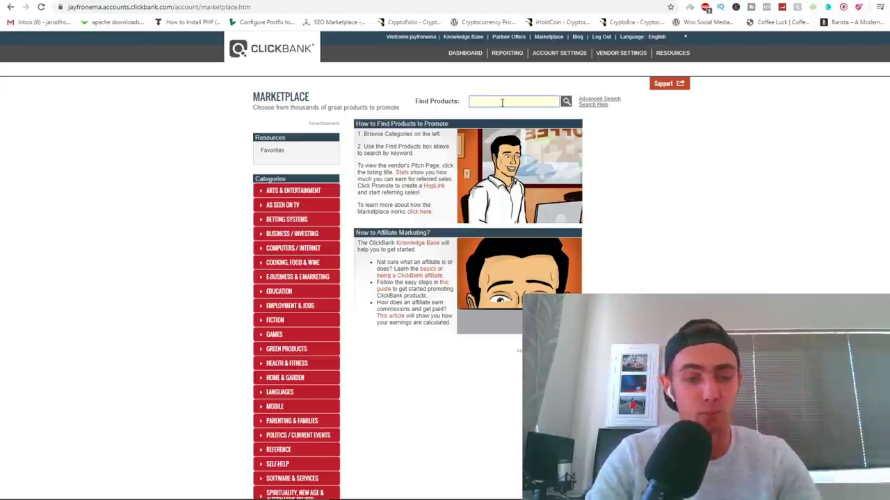
pyautogui.write('video marketin')
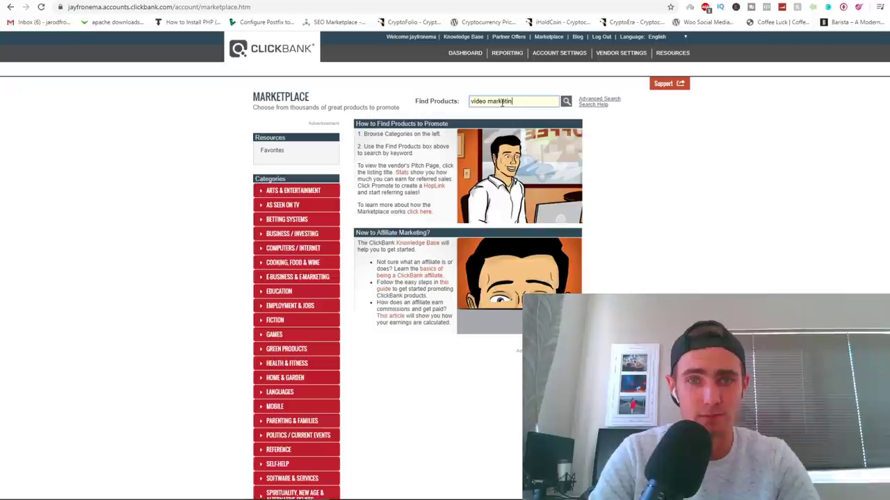
pyautogui.write('g blaster')
pyautogui.press('Return')
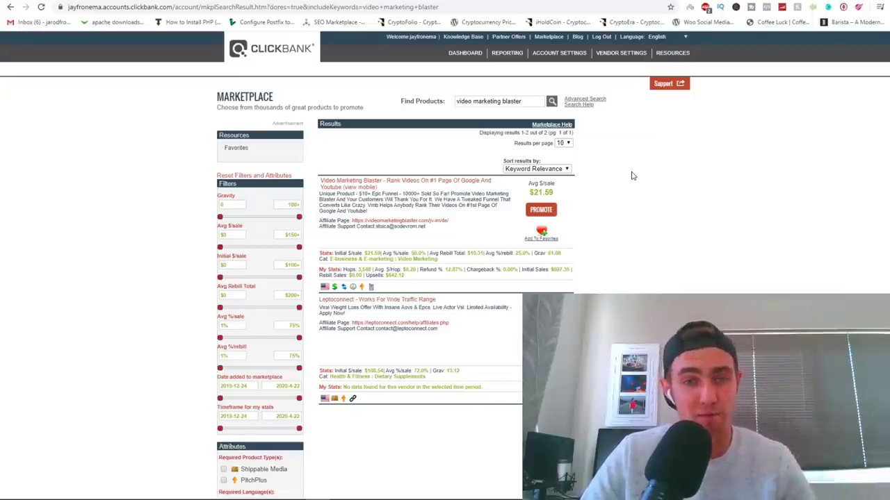
pyautogui.moveTo(556, 192); pyautogui.dragTo(527, 194)
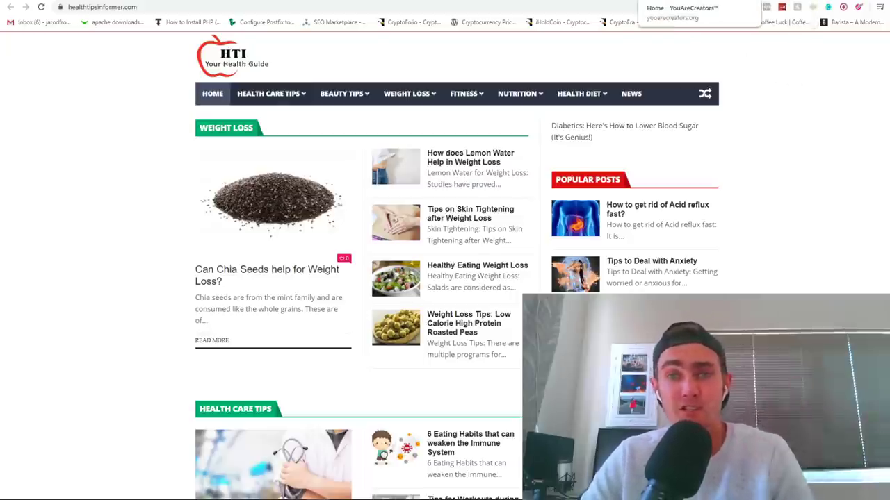
# Step: Browse the youarecreators.org and healthtipsinformer.com pages to review their ad placements
pyautogui.click(695, 0)
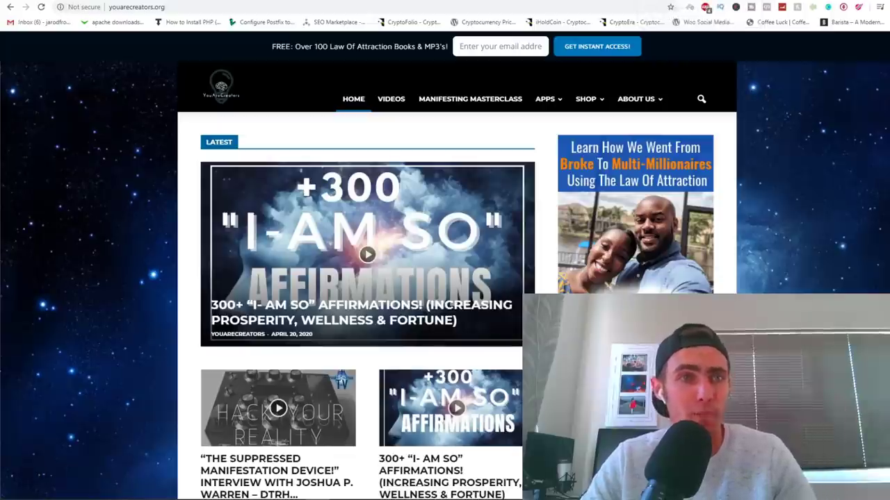
pyautogui.hotkey('ctrl', 'Tab')
pyautogui.scroll(-2, 632, 286)
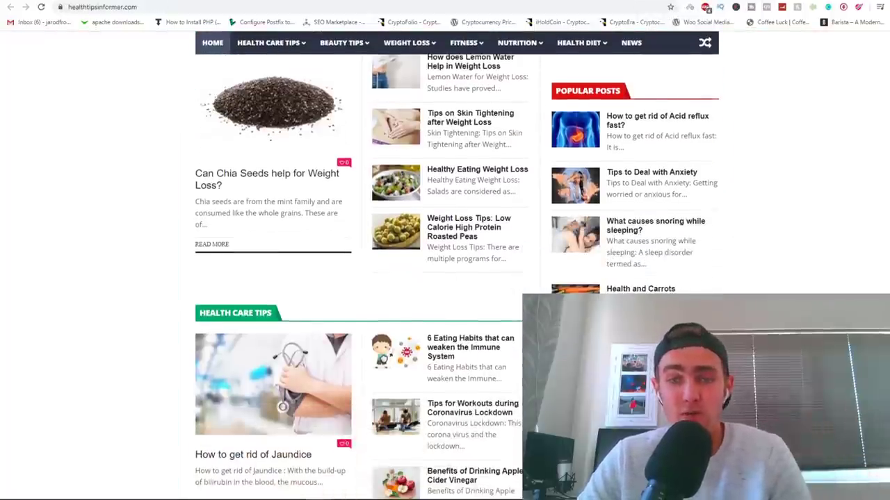
pyautogui.scroll(2, 631, 287)
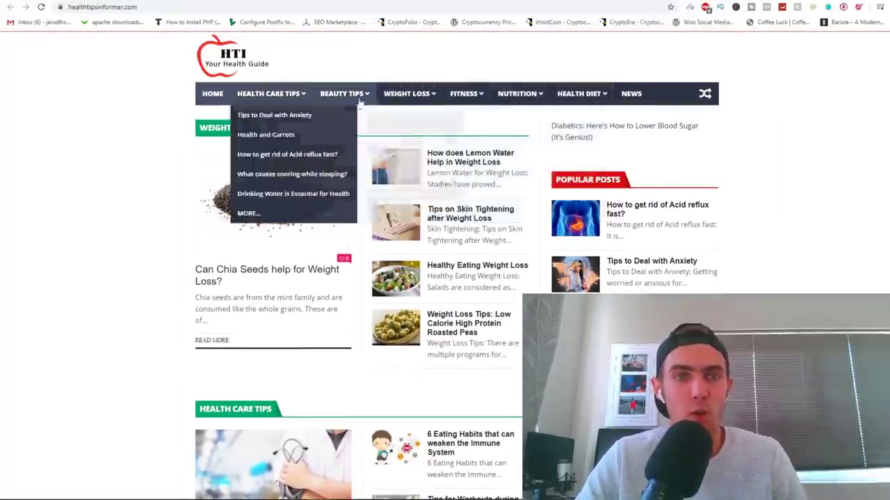
pyautogui.moveTo(431, 93)
pyautogui.moveTo(521, 96)
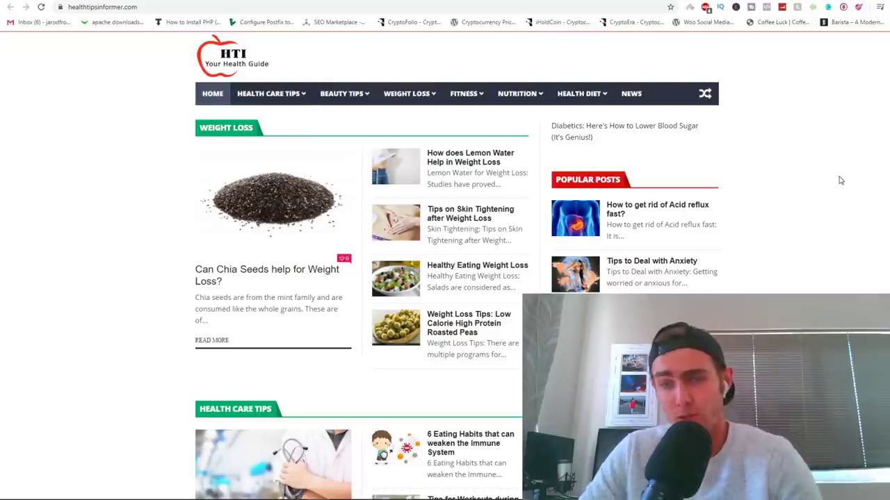
pyautogui.scroll(-4, 840, 181)
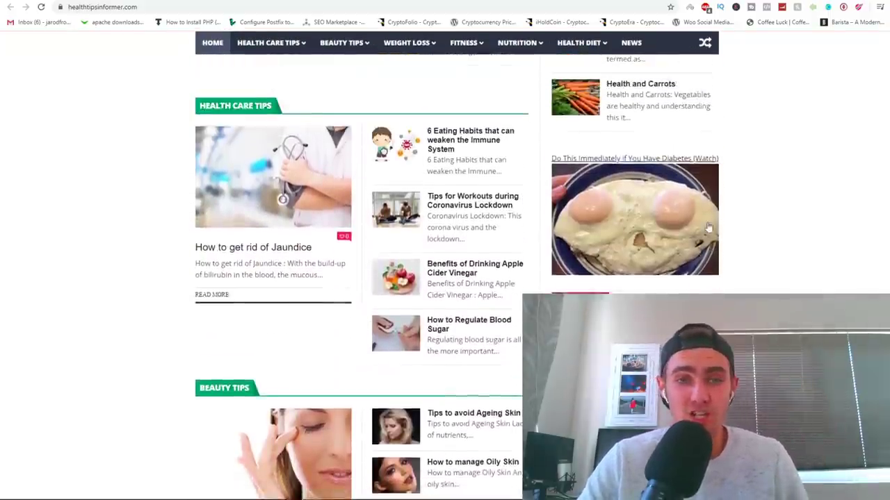
pyautogui.scroll(1, 708, 228)
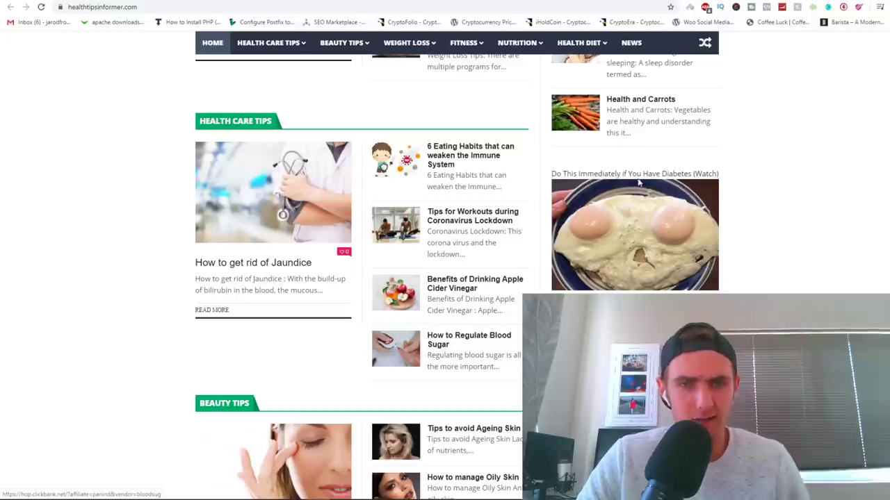
pyautogui.scroll(-1, 572, 256)
pyautogui.scroll(-5, 572, 257)
pyautogui.scroll(2, 695, 256)
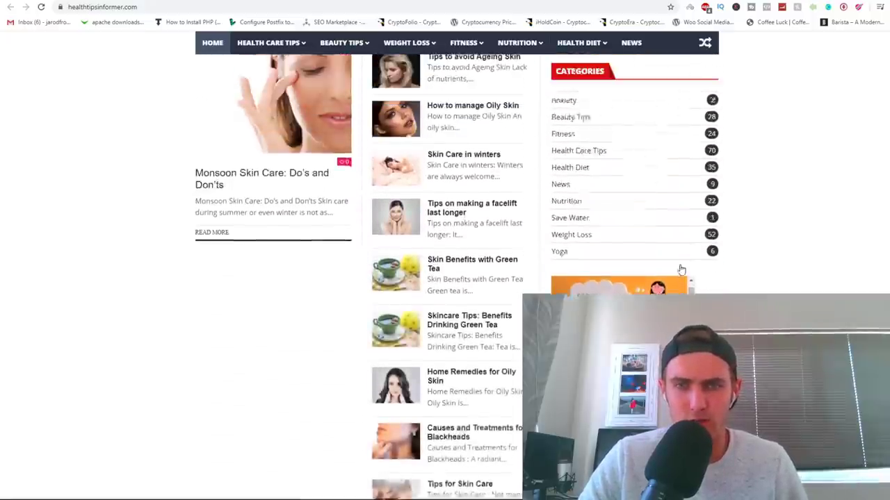
pyautogui.scroll(10, 456, 278)
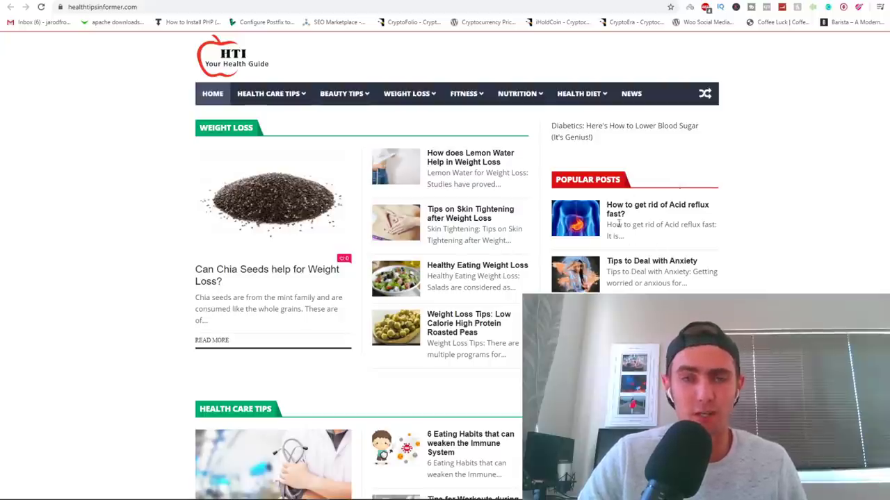
pyautogui.scroll(-10, 280, 311)
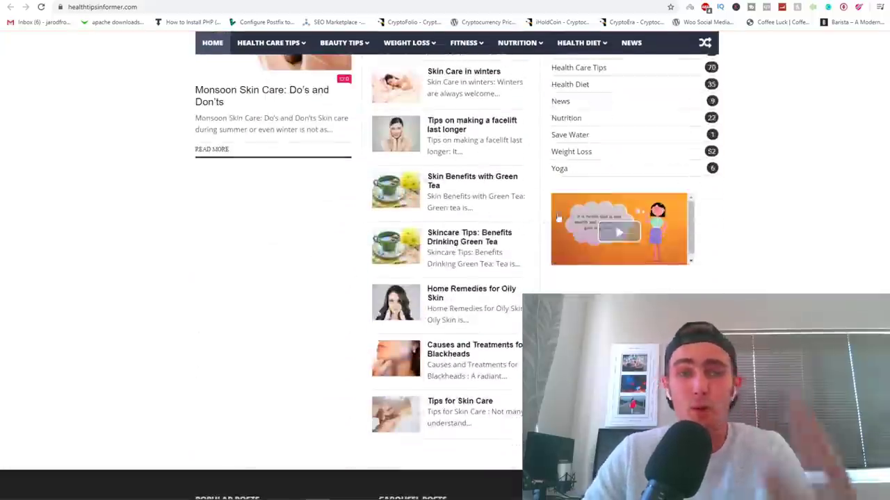
pyautogui.scroll(8, 614, 212)
pyautogui.scroll(3, 614, 212)
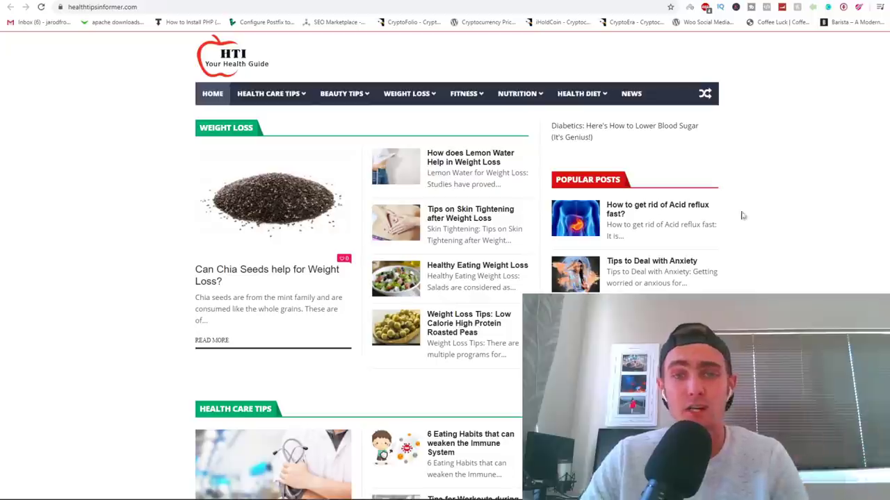
pyautogui.scroll(-5, 755, 177)
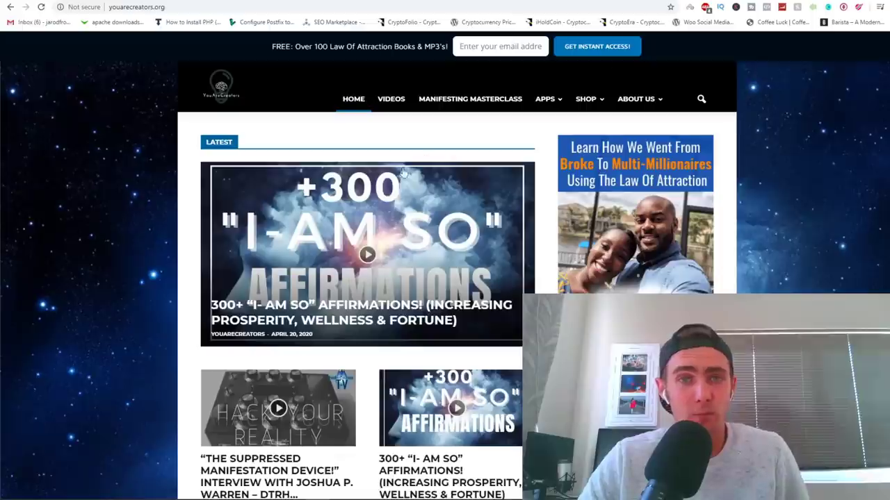
pyautogui.scroll(-9, 403, 172)
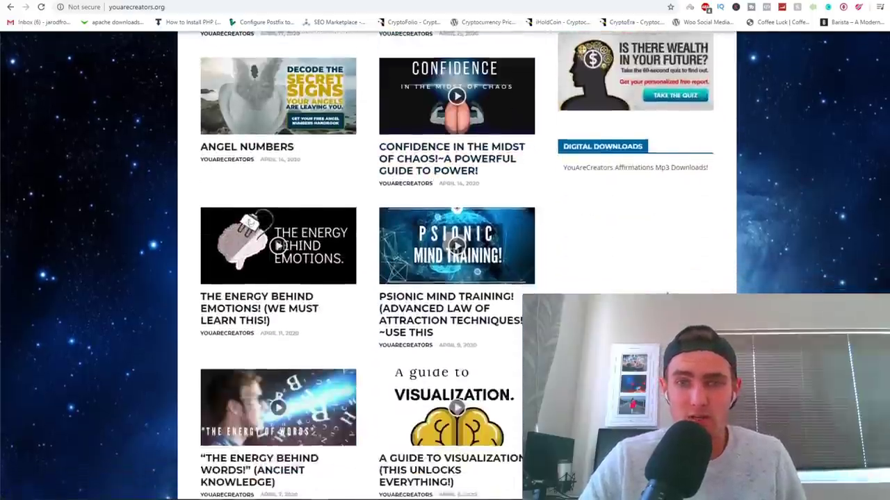
pyautogui.scroll(4, 712, 219)
pyautogui.scroll(2, 580, 278)
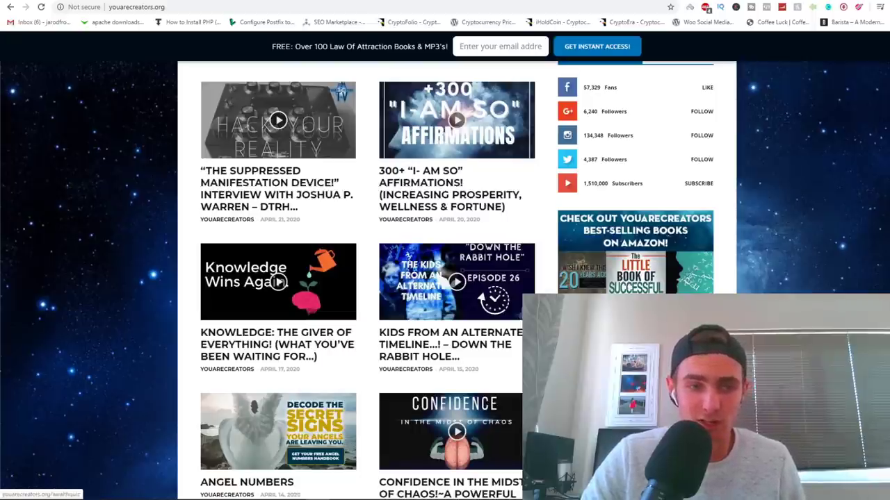
pyautogui.scroll(-7, 445, 278)
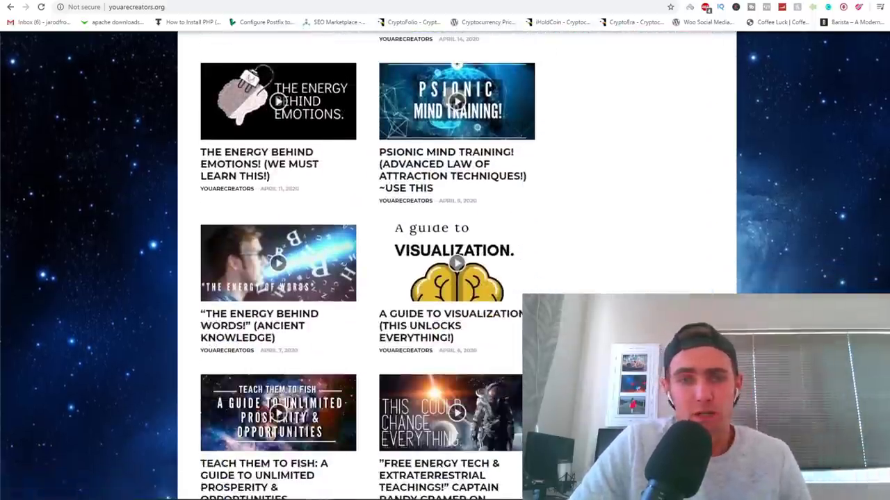
pyautogui.scroll(5, 445, 278)
pyautogui.scroll(2, 444, 278)
# Step: Follow the Amazon books ad to its Amazon author page
pyautogui.click(651, 284)
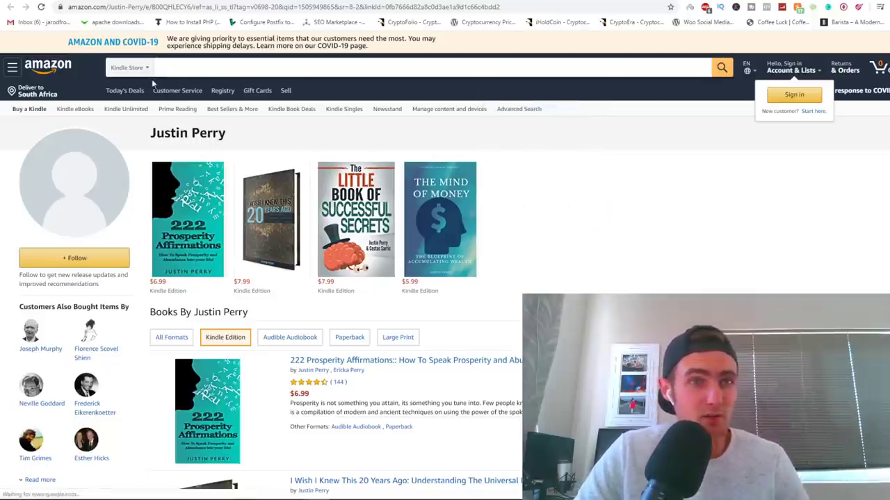
pyautogui.scroll(-1, 358, 131)
pyautogui.moveTo(362, 179)
pyautogui.scroll(1, 363, 179)
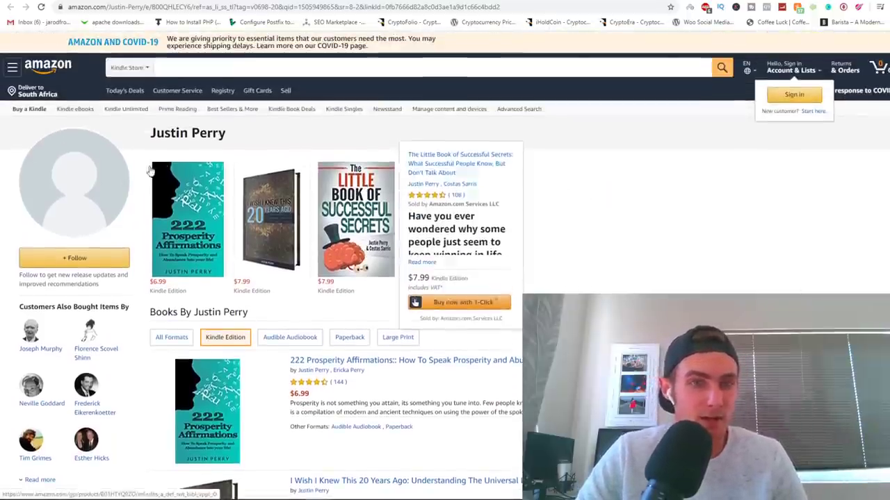
# Step: Return to youarecreators.org, then switch over to healthtipsinformer.com
pyautogui.click(678, 2)
pyautogui.scroll(-9, 605, 276)
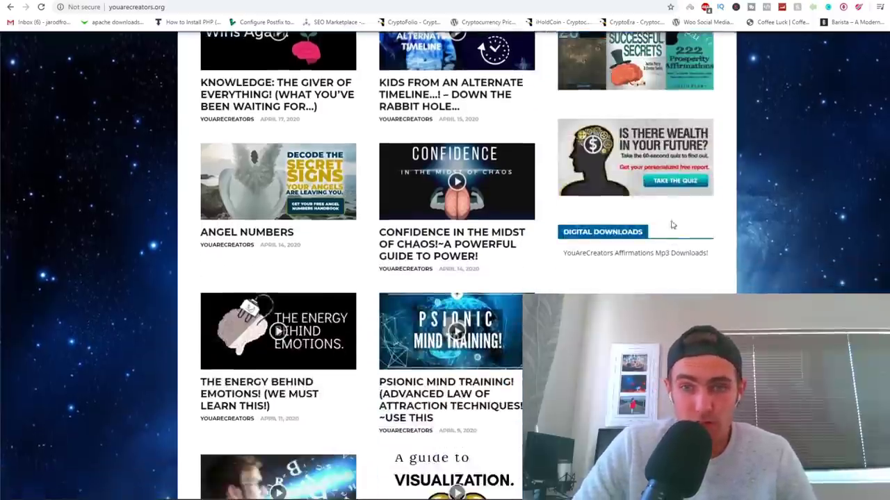
pyautogui.hotkey('ctrl', 'Tab')
pyautogui.scroll(1, 786, 240)
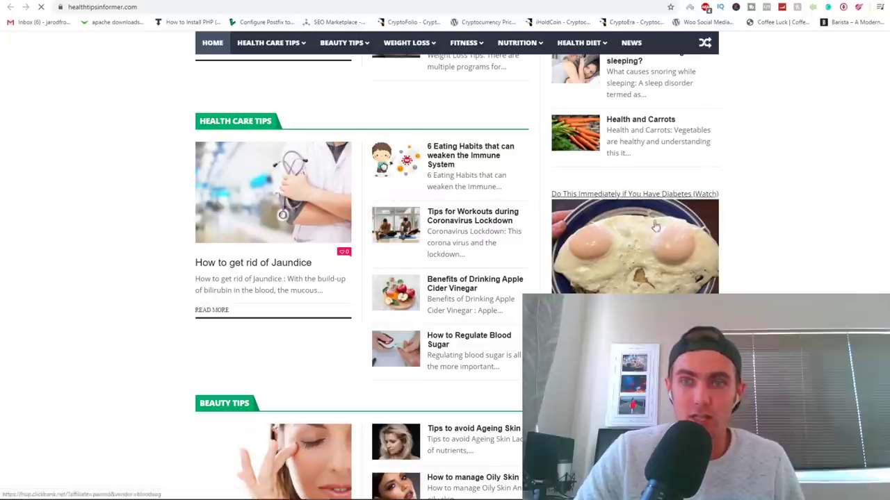
# Step: Open the diabetes ad's sales page and highlight the hop= affiliate and vendor parameters in its address
pyautogui.click(634, 276)
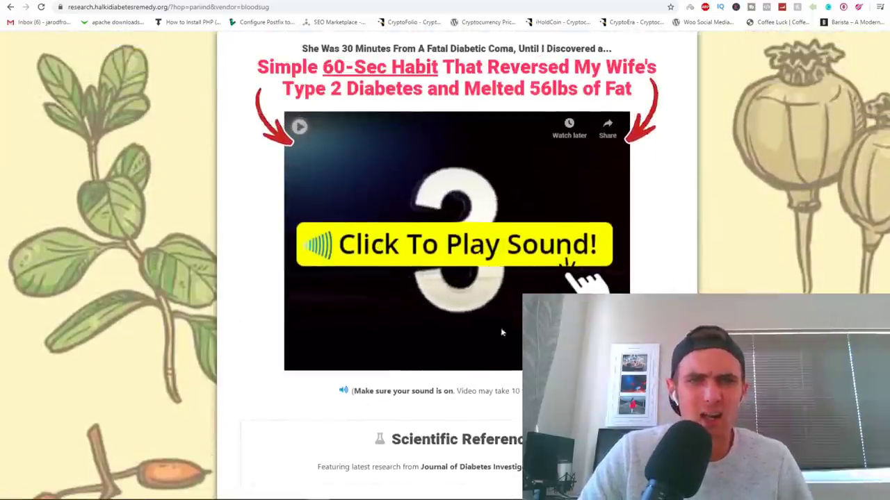
pyautogui.scroll(-10, 501, 333)
pyautogui.scroll(9, 623, 99)
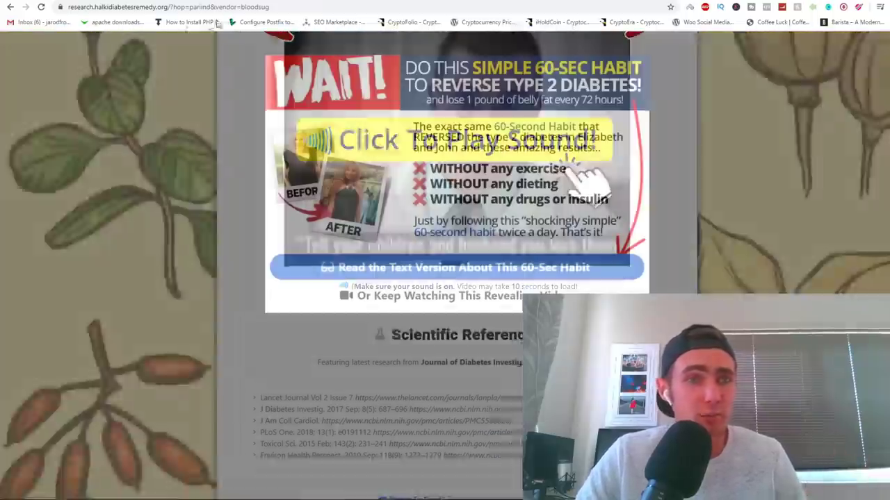
pyautogui.click(195, 7)
pyautogui.moveTo(195, 7); pyautogui.dragTo(624, 87)
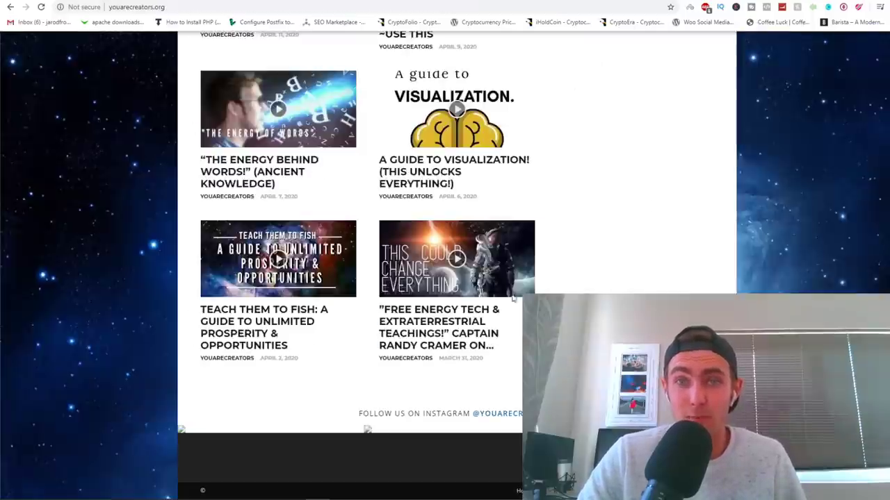
pyautogui.scroll(15, 661, 228)
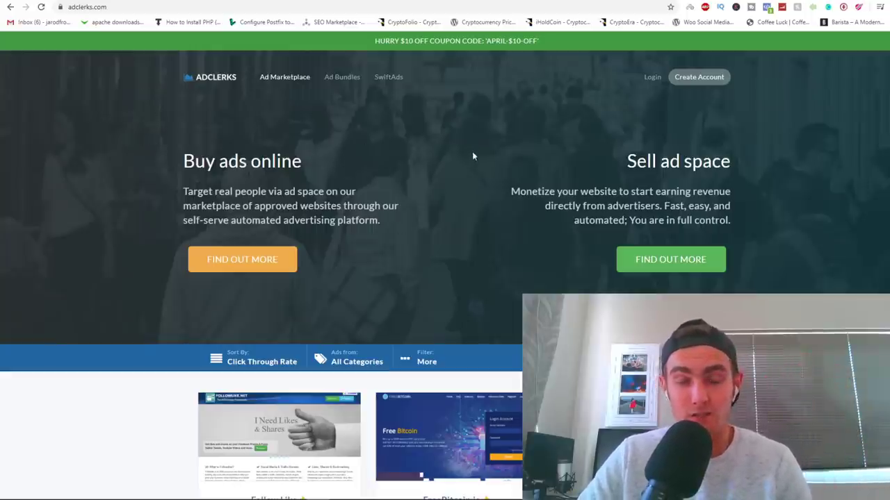
# Step: Start a new AdClerks account sign-up, then open the Ad Marketplace listings
pyautogui.scroll(-2, 462, 139)
pyautogui.scroll(2, 466, 125)
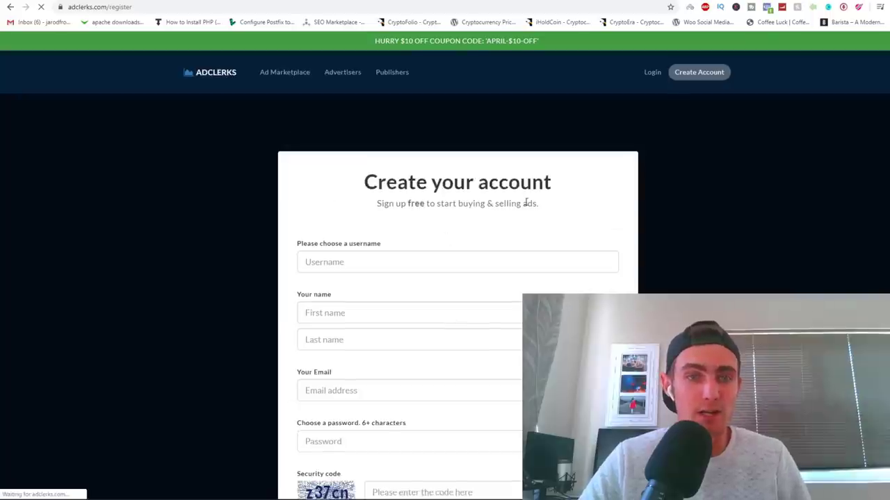
pyautogui.click(417, 213)
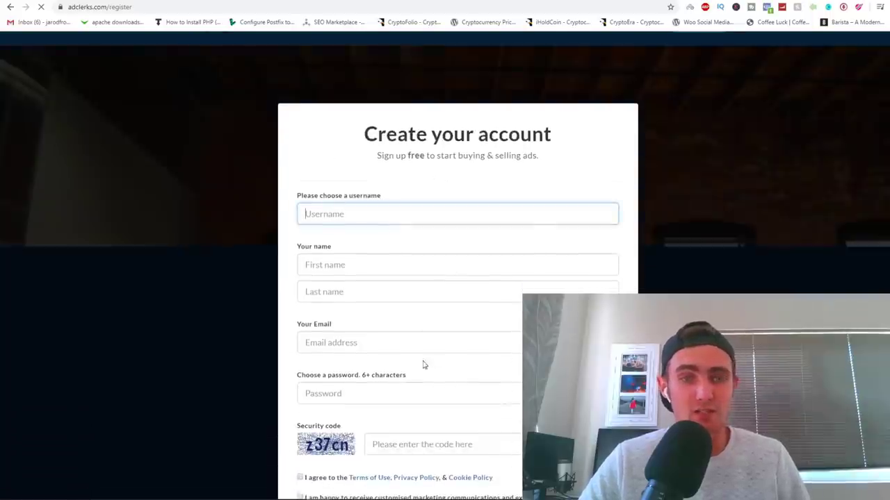
pyautogui.scroll(-3, 417, 362)
pyautogui.scroll(3, 428, 212)
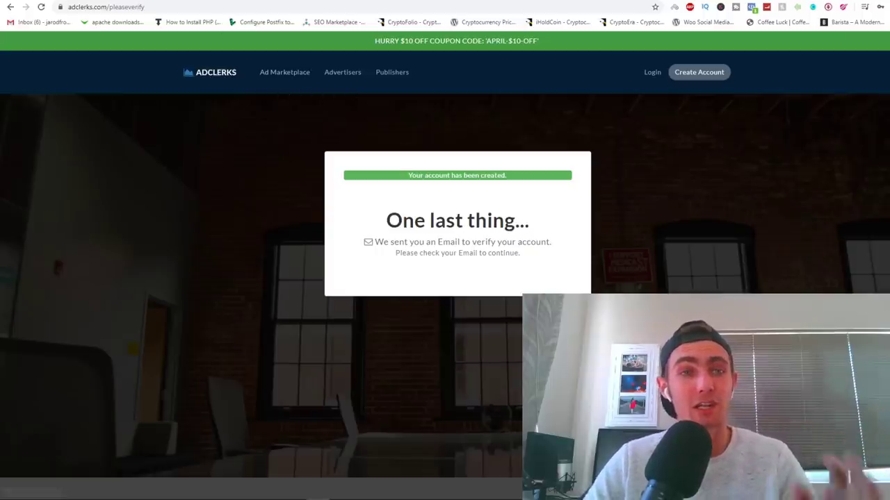
pyautogui.click(284, 73)
pyautogui.moveTo(258, 110)
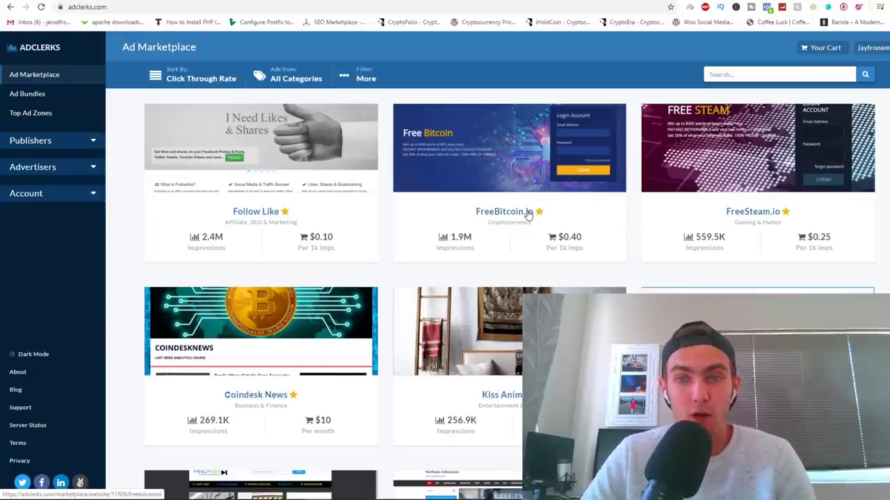
pyautogui.scroll(-2, 523, 257)
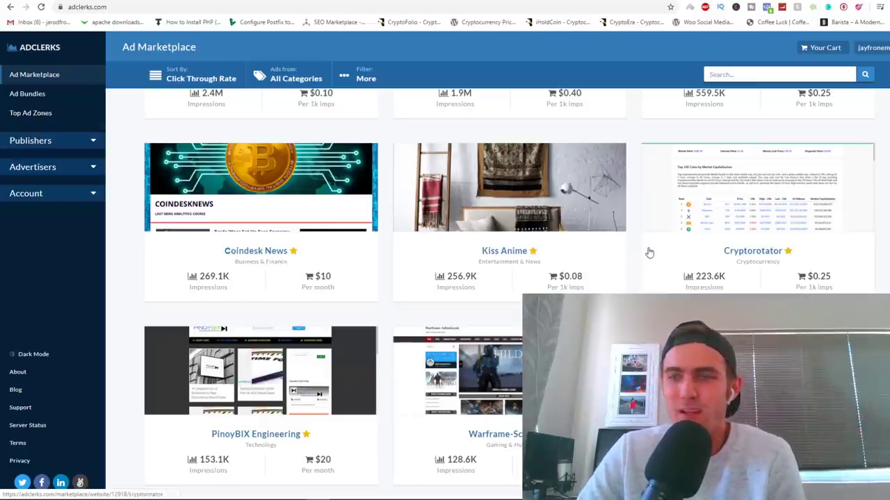
pyautogui.scroll(-3, 658, 252)
pyautogui.scroll(4, 492, 314)
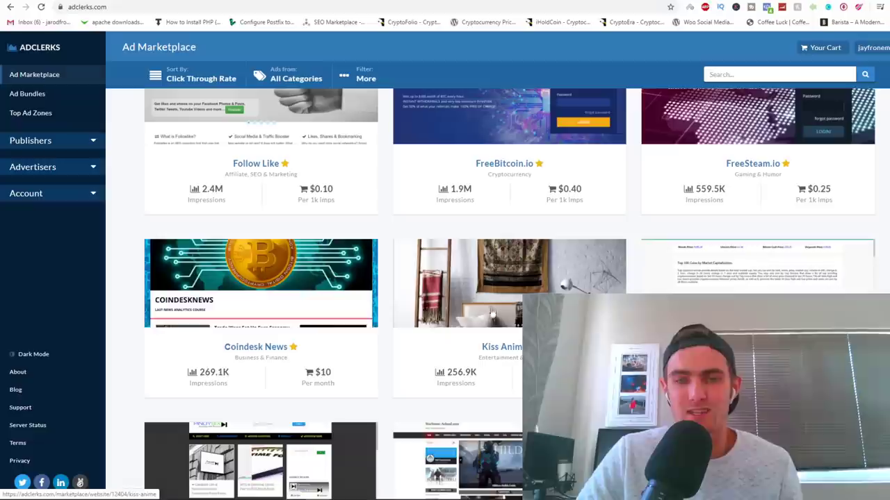
pyautogui.scroll(-2, 532, 256)
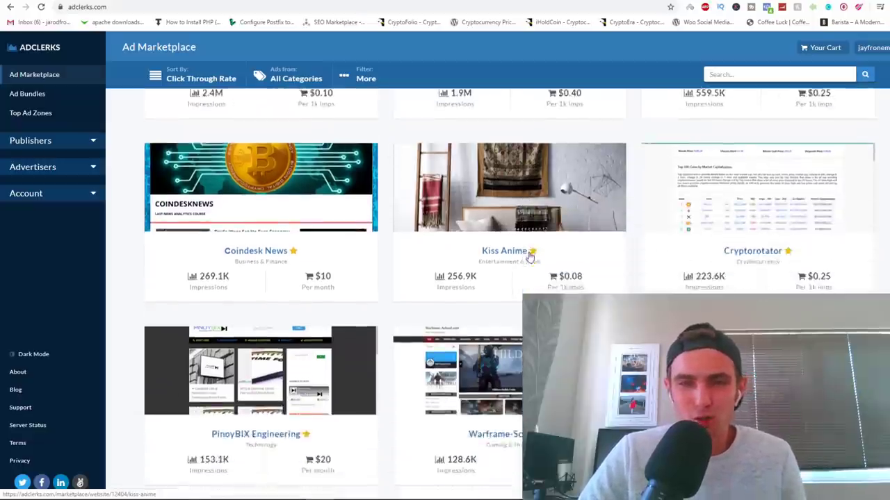
pyautogui.scroll(3, 533, 262)
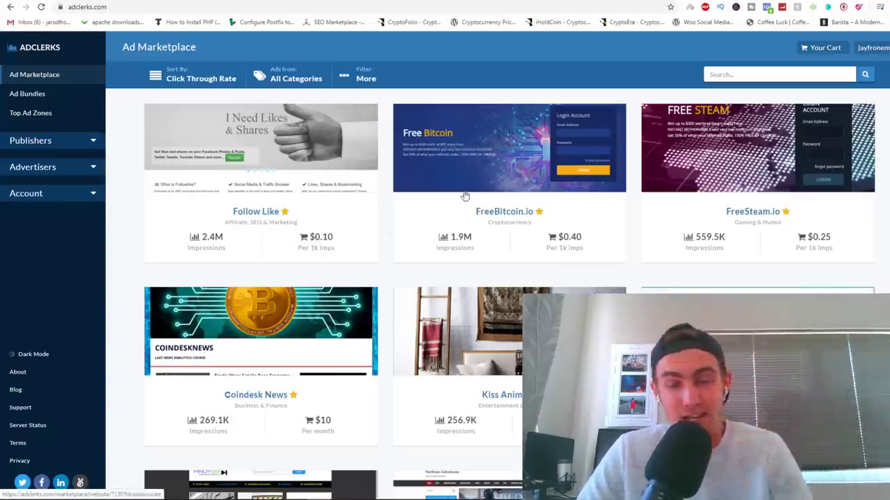
pyautogui.scroll(-4, 465, 197)
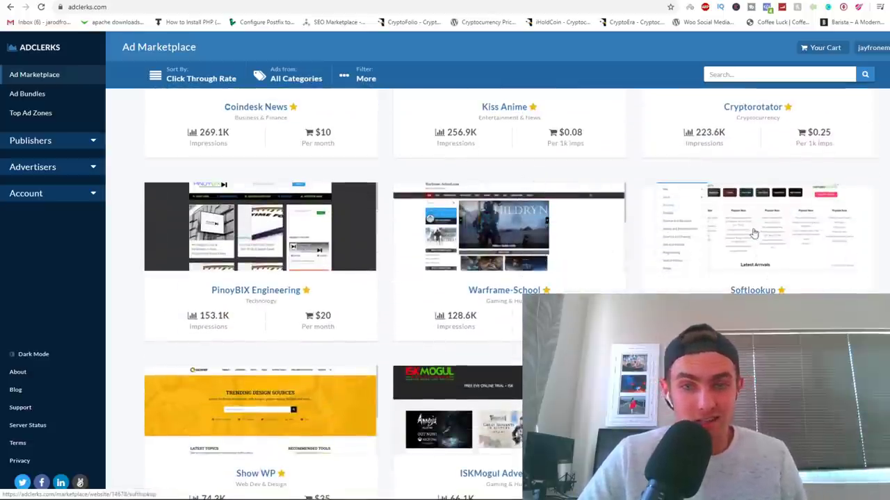
pyautogui.scroll(-6, 754, 233)
pyautogui.scroll(5, 754, 233)
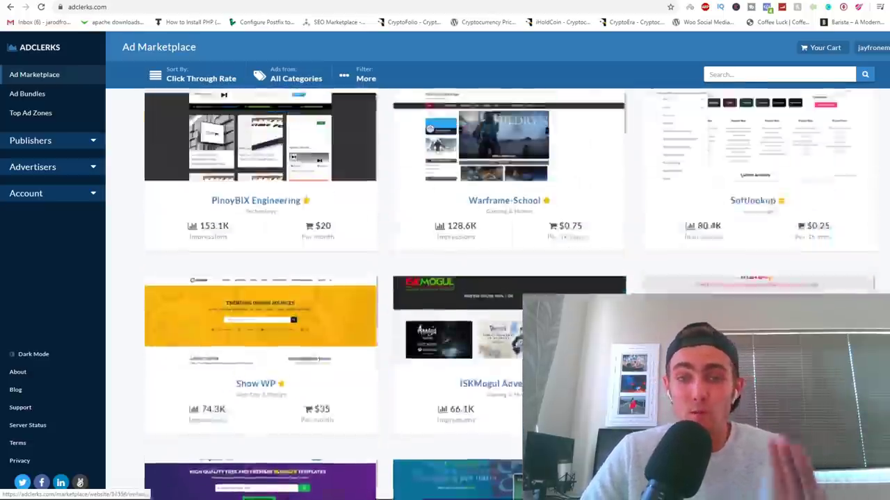
pyautogui.scroll(5, 640, 235)
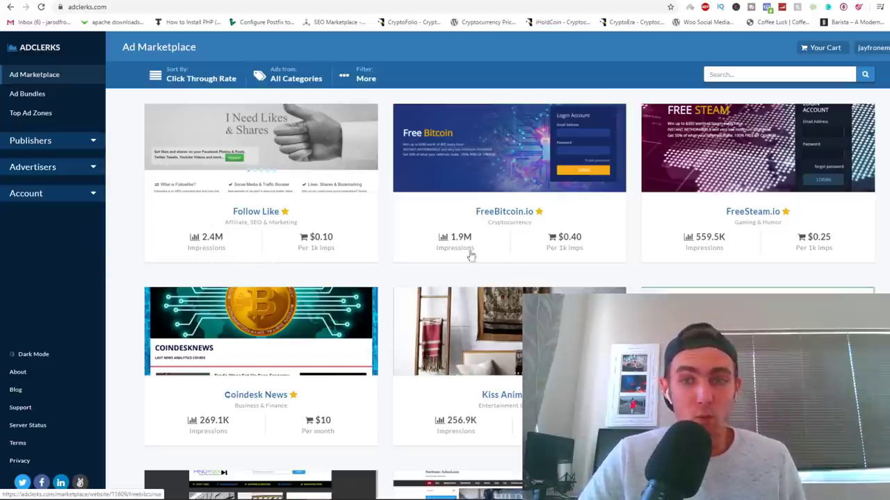
pyautogui.scroll(-3, 643, 254)
pyautogui.scroll(-7, 413, 305)
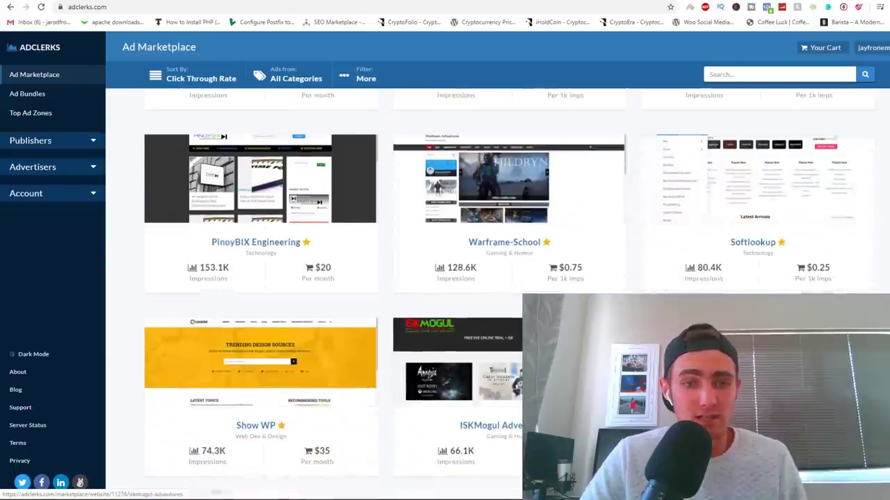
pyautogui.scroll(9, 346, 238)
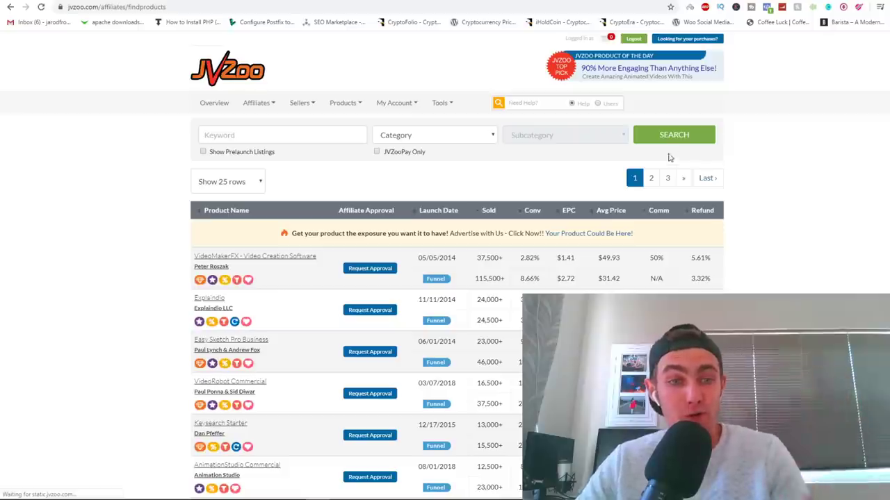
# Step: Scroll through the JVZoo Find Products table
pyautogui.scroll(-3, 668, 155)
pyautogui.scroll(3, 585, 182)
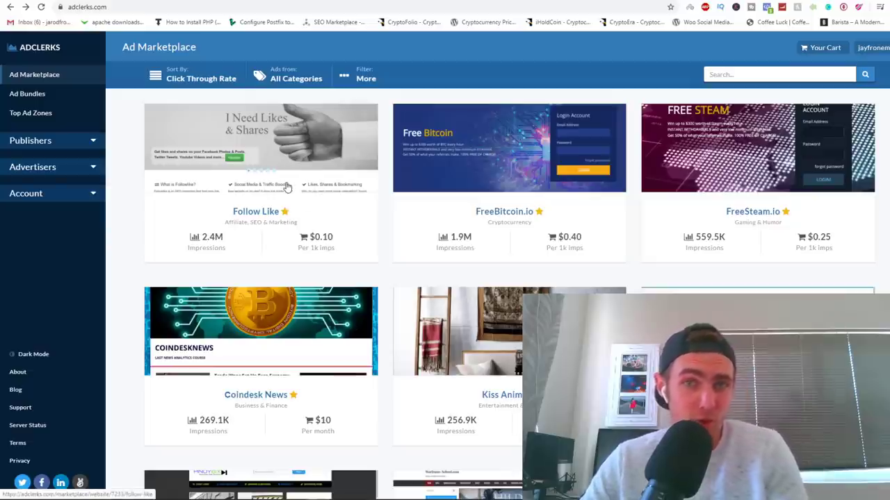
# Step: Browse the second page of Ad Marketplace listings, then return to the first page
pyautogui.scroll(-7, 287, 186)
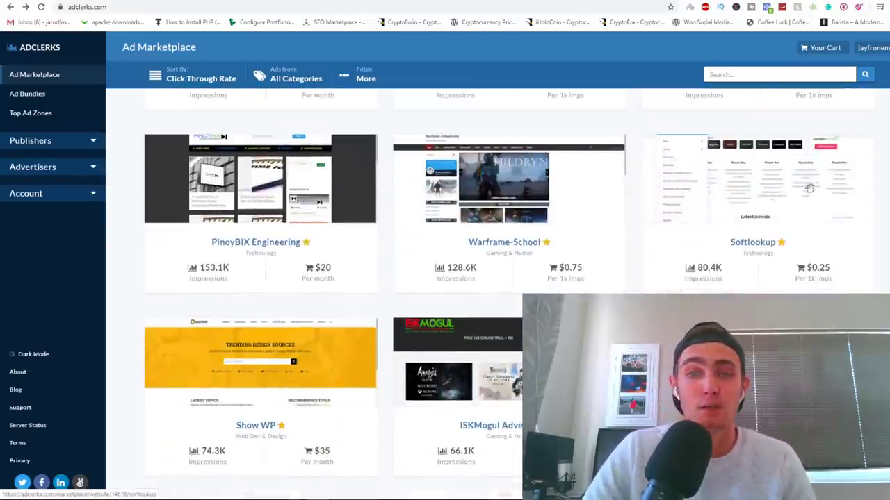
pyautogui.scroll(-3, 743, 266)
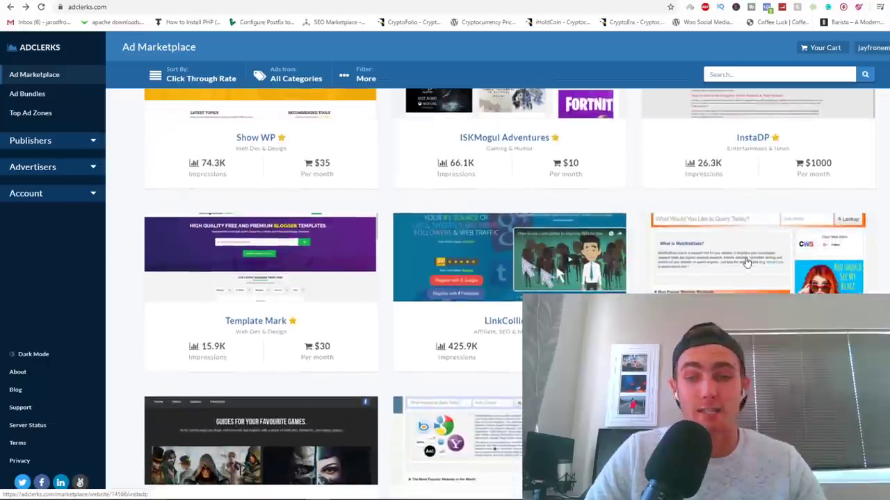
pyautogui.scroll(-1, 744, 267)
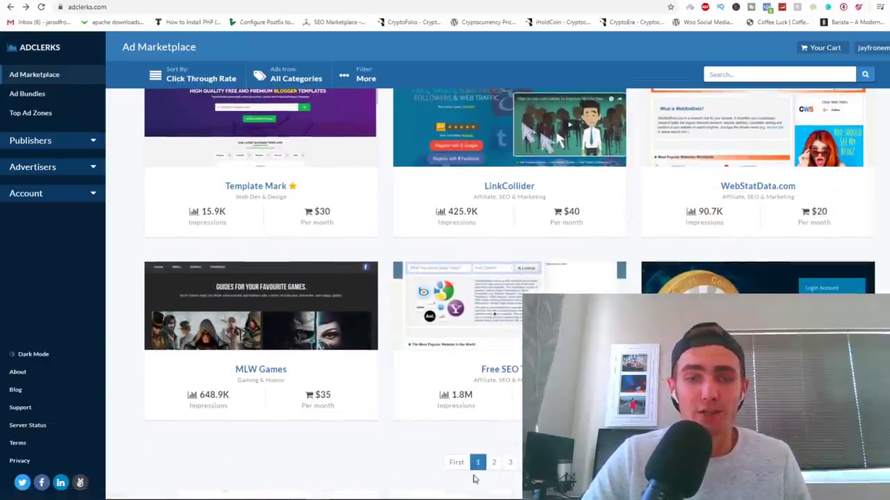
pyautogui.click(494, 463)
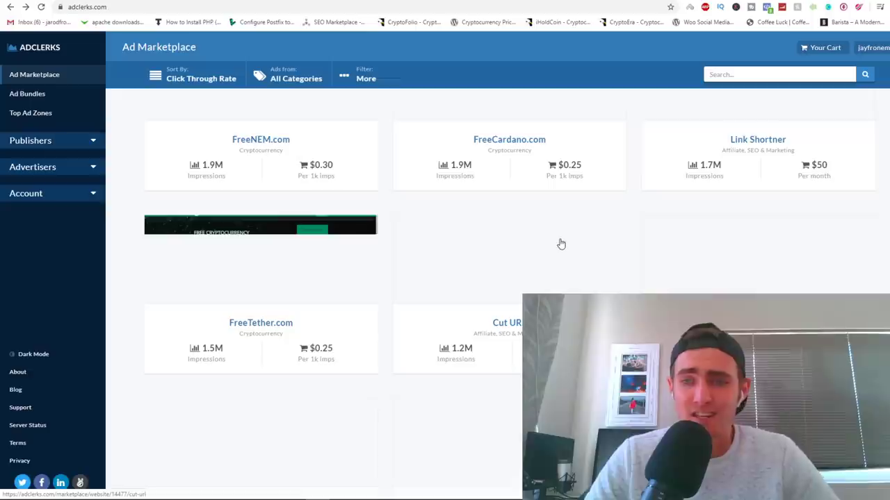
pyautogui.scroll(-5, 722, 251)
pyautogui.scroll(-5, 746, 250)
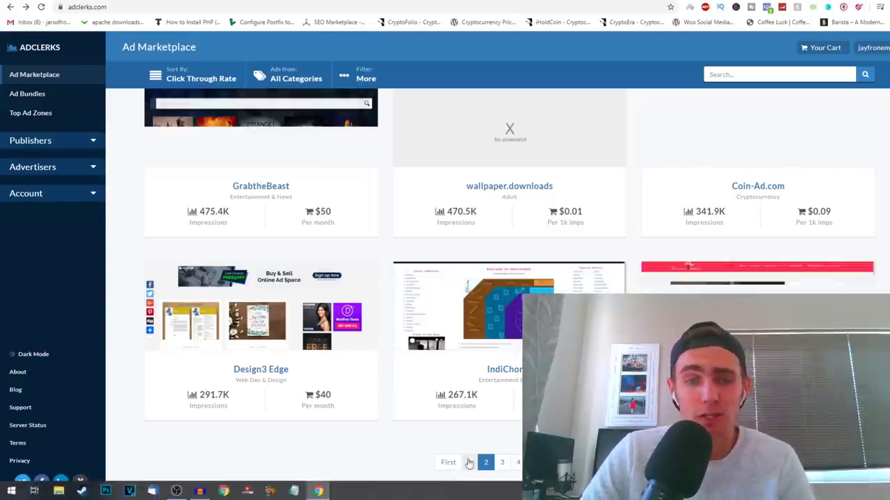
pyautogui.click(471, 456)
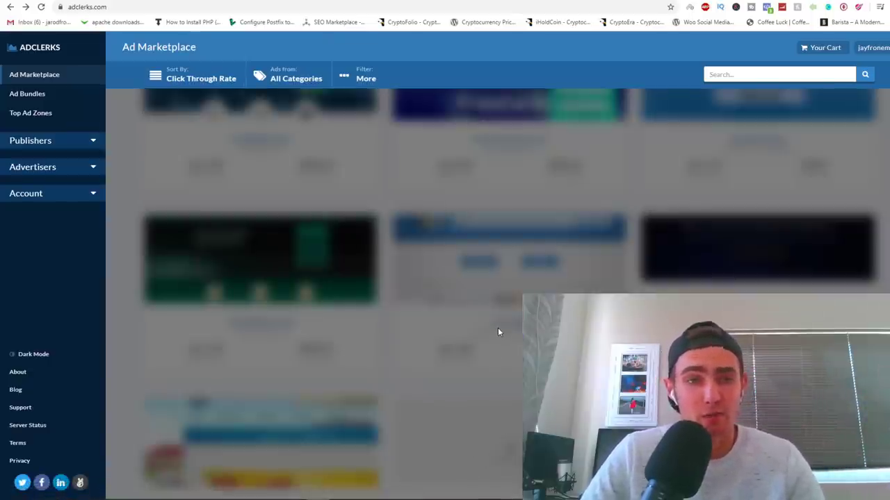
pyautogui.scroll(1, 289, 190)
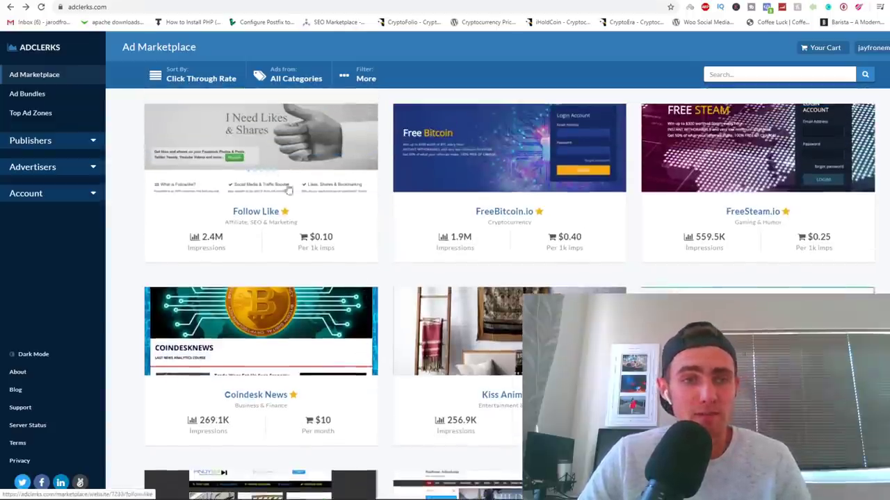
# Step: Add Follow Like's Followlike 300 placement at $0.08 per 1K to the cart and view it
pyautogui.click(332, 149)
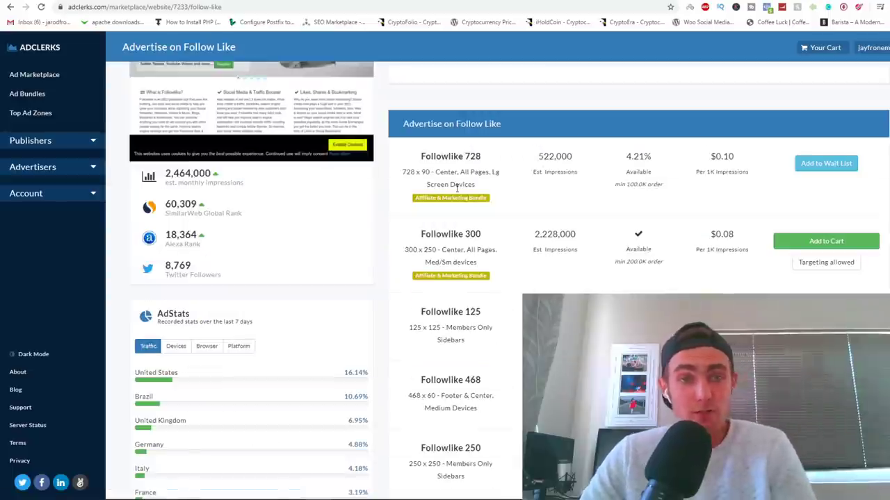
pyautogui.moveTo(481, 235); pyautogui.dragTo(397, 253)
pyautogui.moveTo(732, 238); pyautogui.dragTo(702, 252)
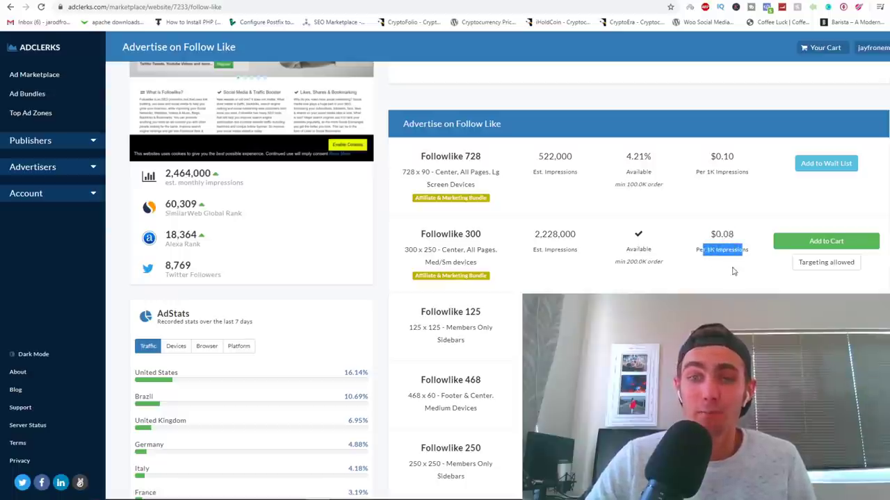
pyautogui.click(686, 252)
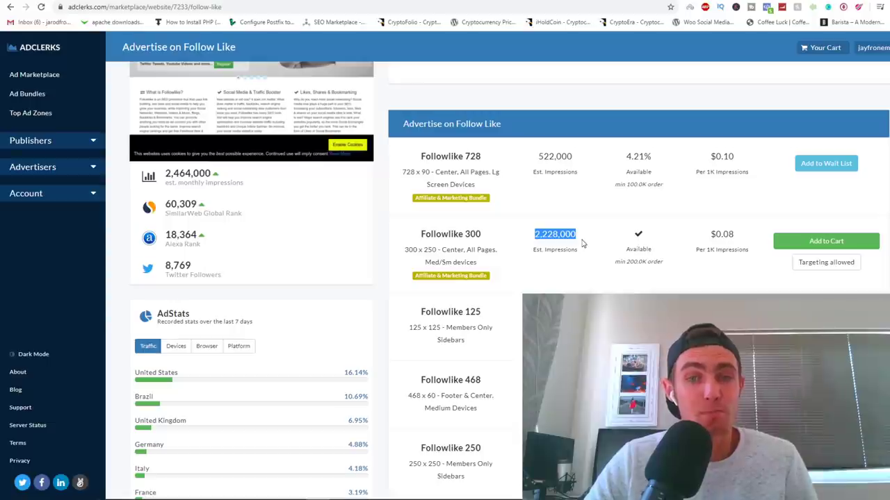
pyautogui.click(832, 245)
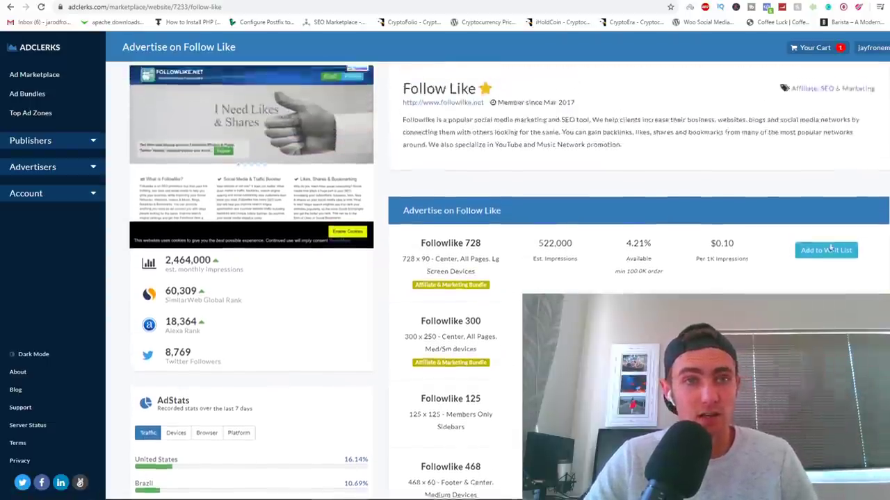
pyautogui.click(513, 107)
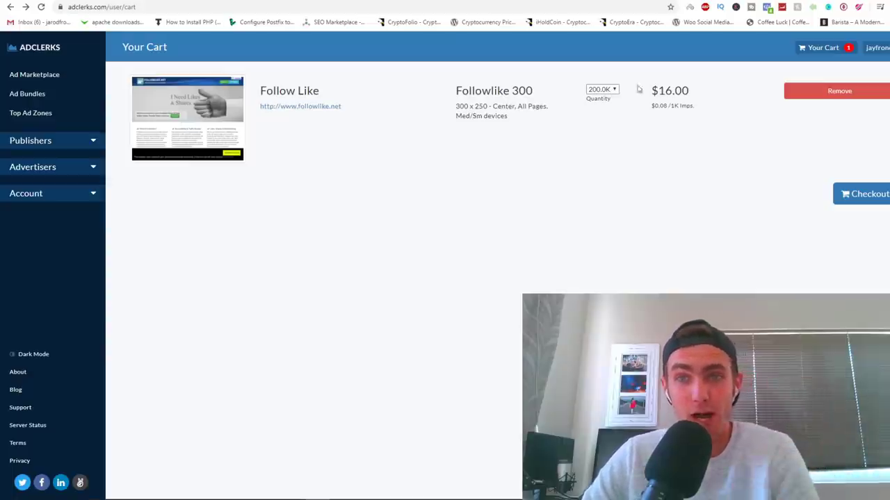
# Step: Set the order to 1.0M impressions ($80) and check out paying by card
pyautogui.click(613, 92)
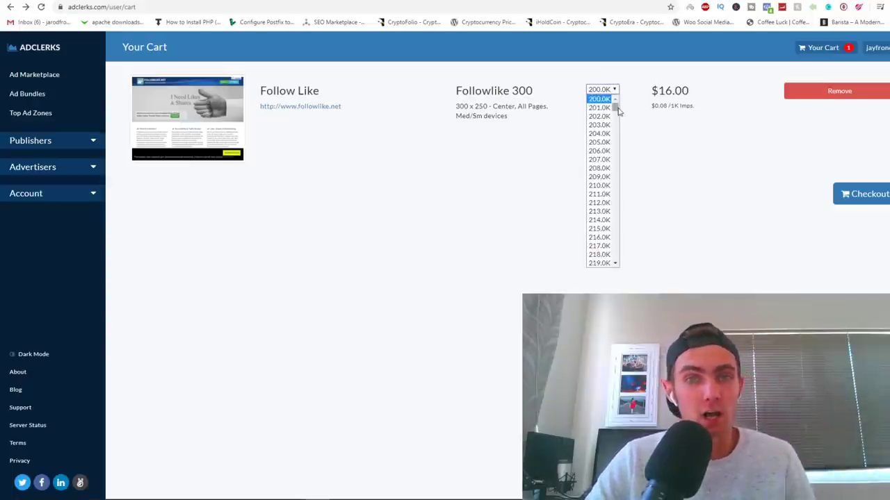
pyautogui.moveTo(618, 110); pyautogui.dragTo(628, 166)
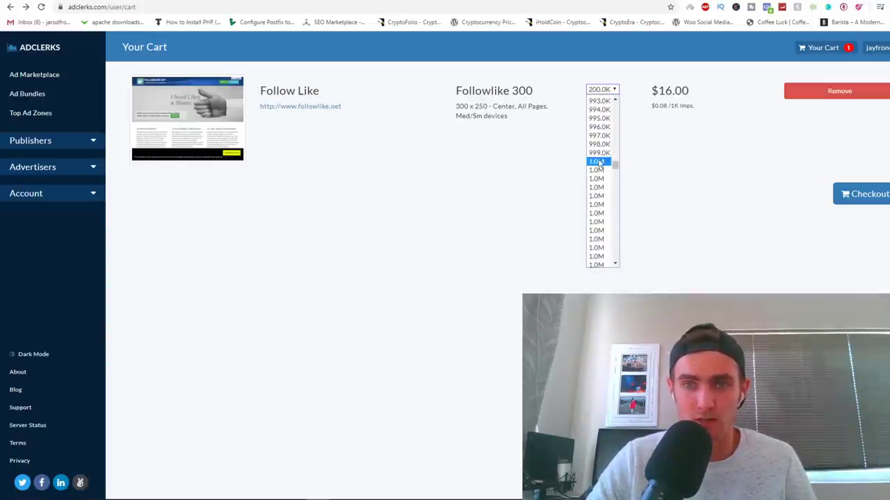
pyautogui.click(600, 162)
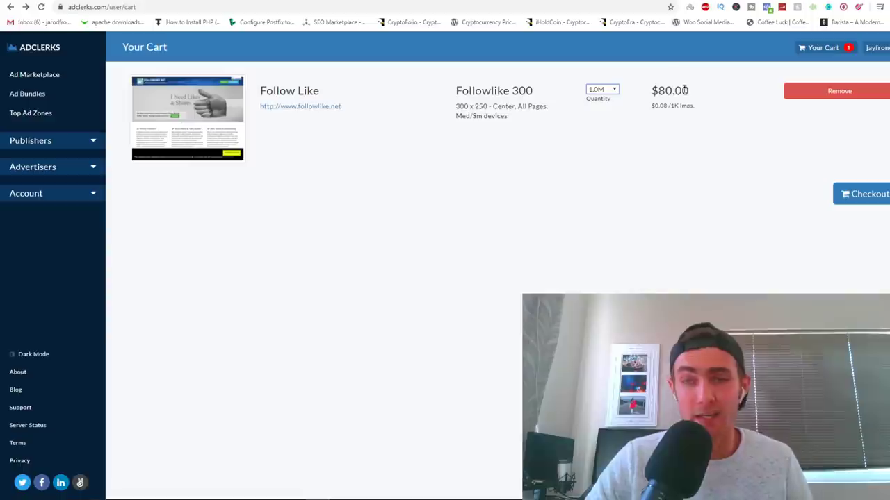
pyautogui.click(854, 194)
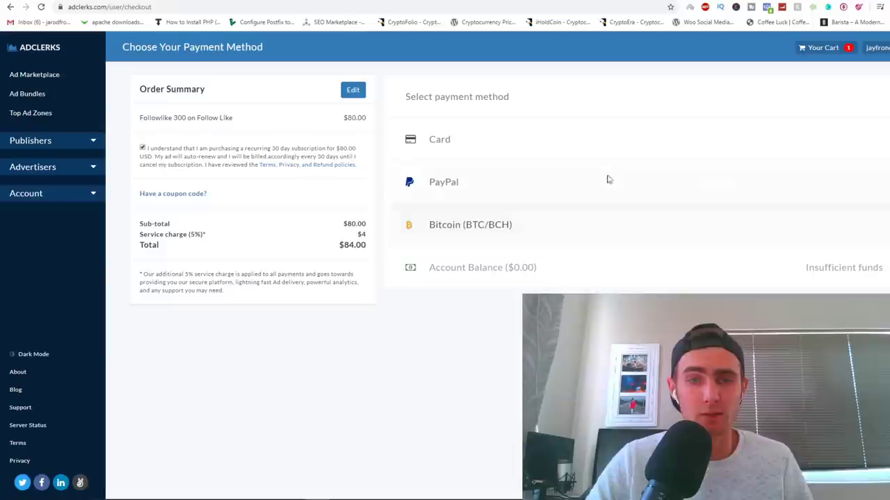
pyautogui.click(554, 190)
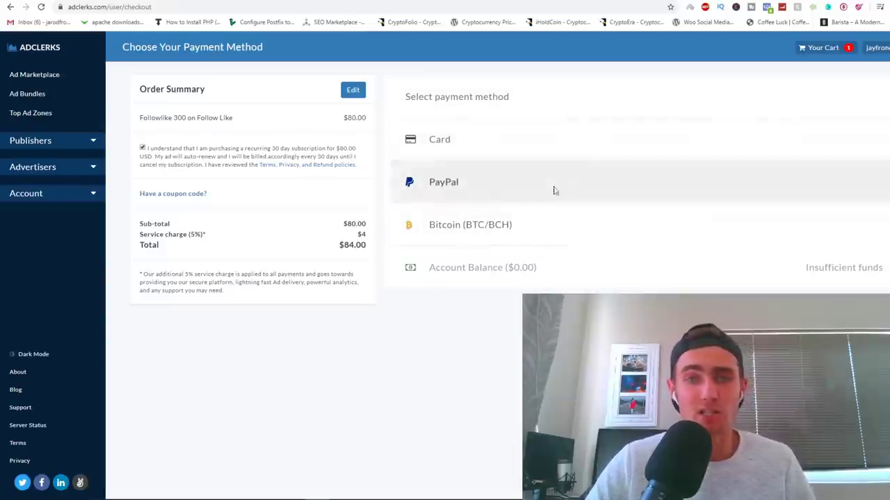
pyautogui.click(447, 141)
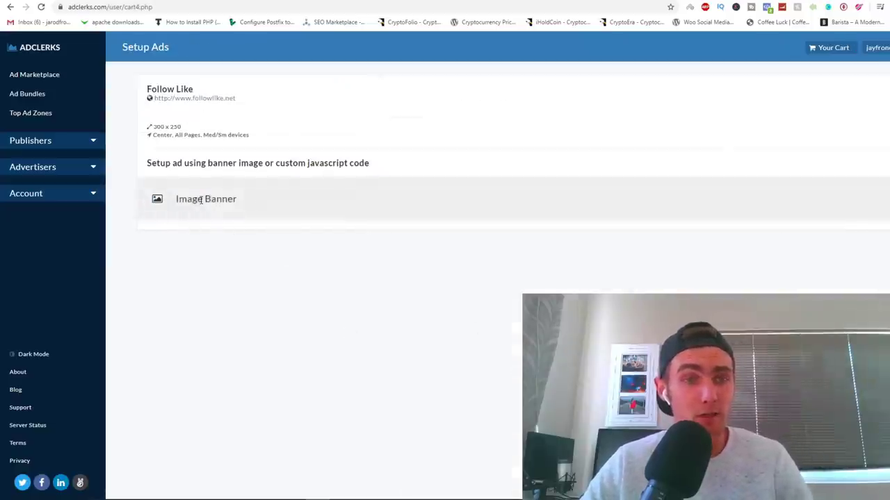
# Step: Start the Image Banner ad setup, noting its 300 x 250 banner size
pyautogui.click(223, 219)
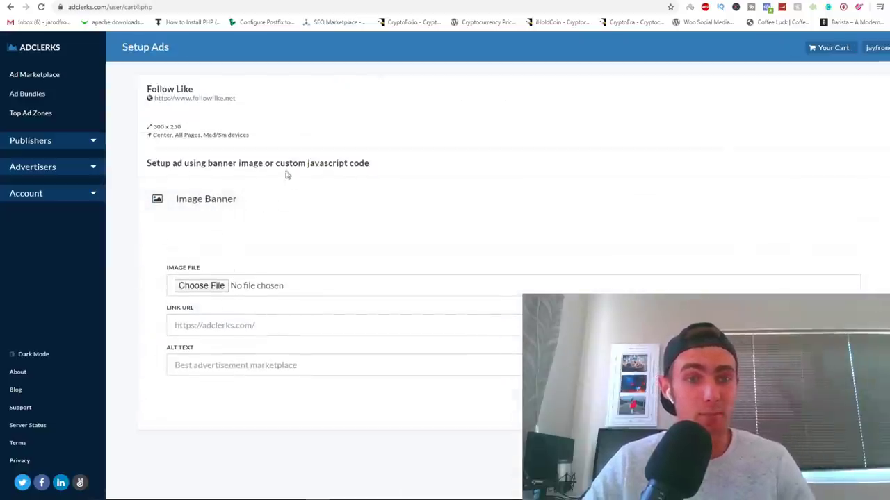
pyautogui.moveTo(182, 127); pyautogui.dragTo(152, 128)
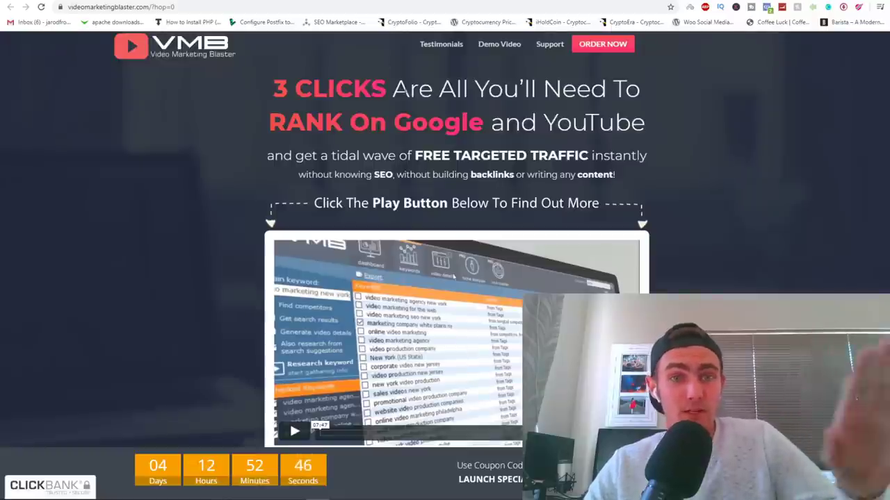
pyautogui.scroll(-3, 434, 93)
# Step: Open the Video Marketing Blaster sales page and browse through its affiliate page
pyautogui.scroll(1, 434, 93)
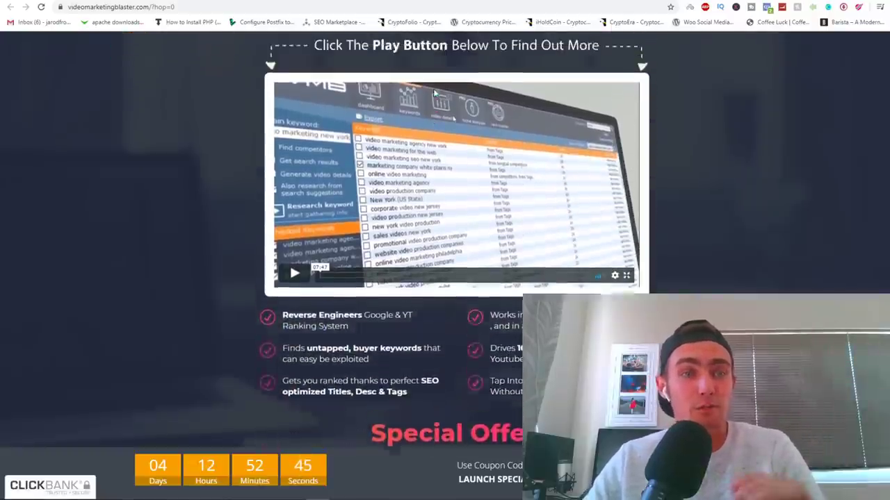
pyautogui.scroll(5, 434, 93)
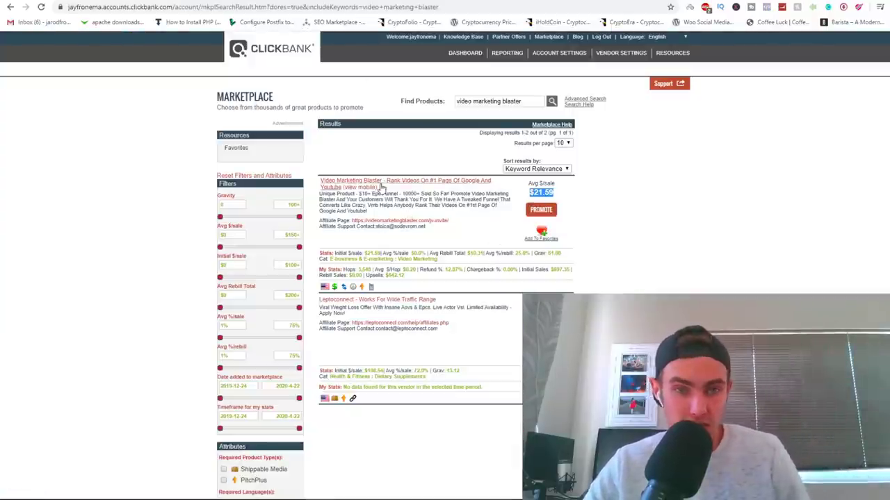
pyautogui.click(383, 188)
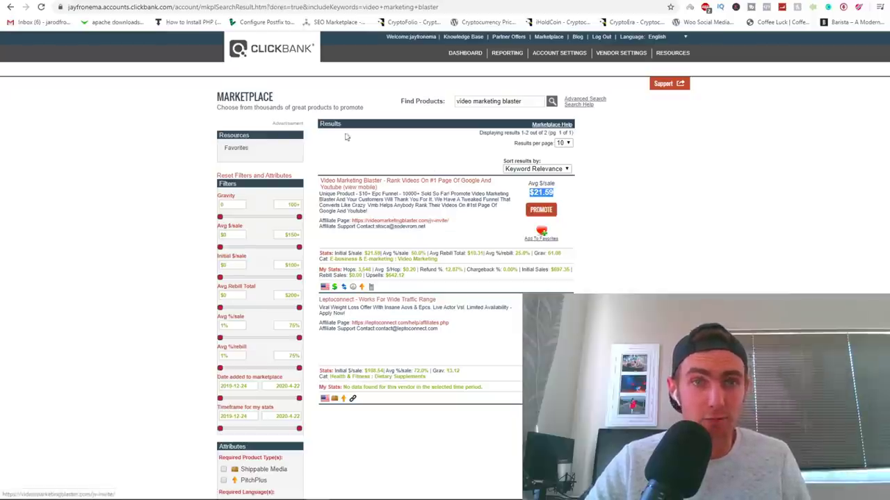
pyautogui.click(430, 224)
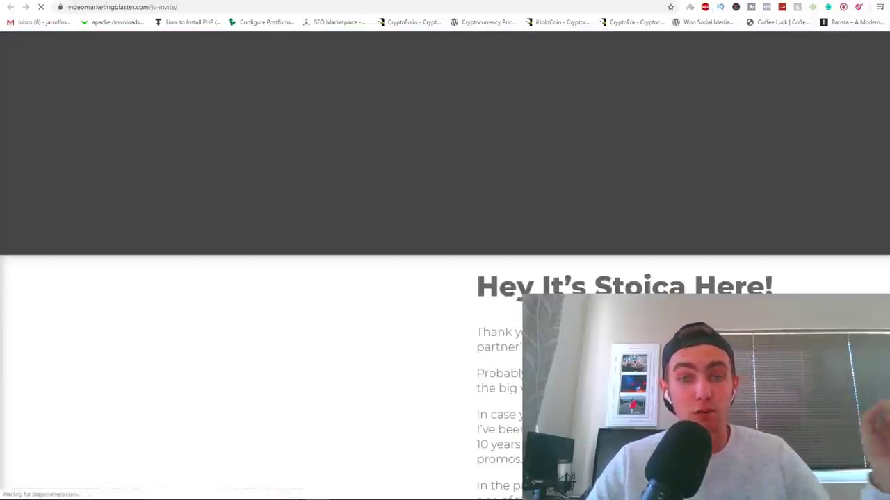
pyautogui.scroll(-4, 495, 170)
pyautogui.scroll(-15, 495, 170)
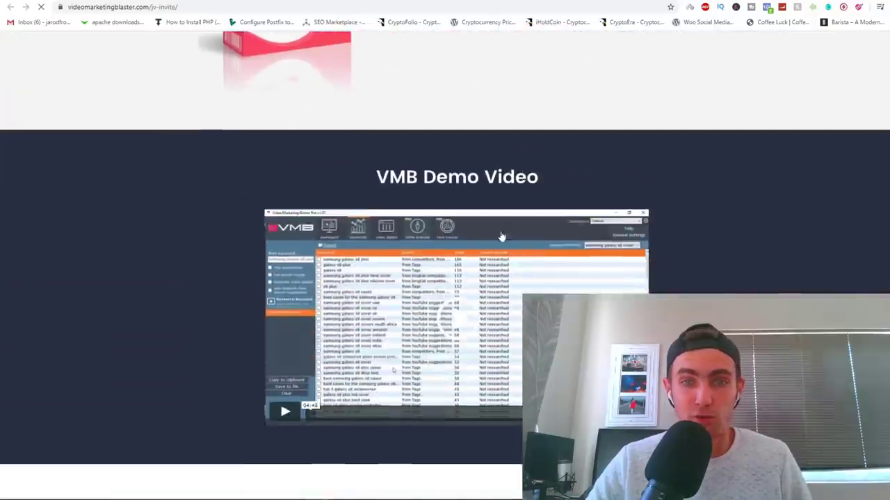
pyautogui.scroll(-4, 481, 235)
pyautogui.scroll(10, 481, 234)
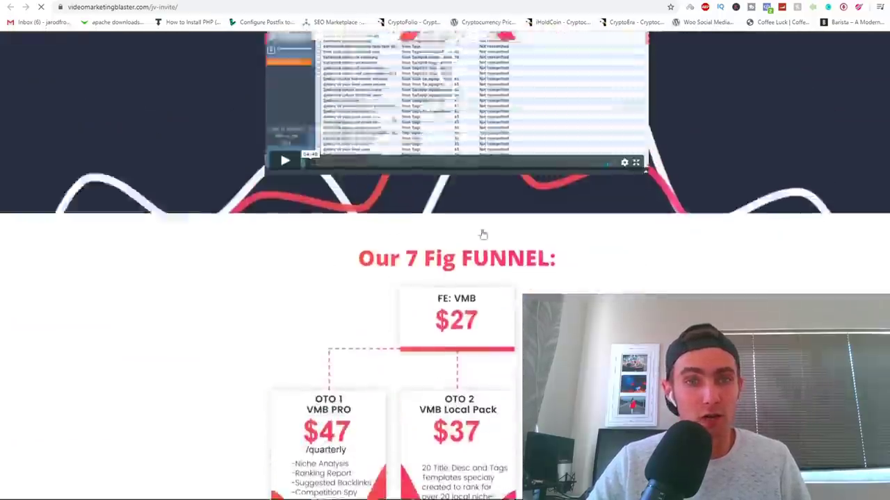
pyautogui.scroll(-8, 595, 222)
pyautogui.scroll(-12, 637, 229)
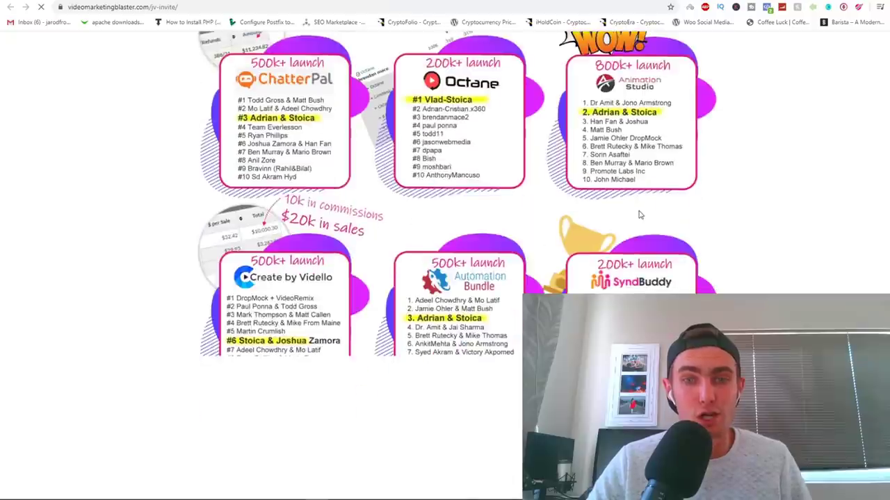
pyautogui.scroll(-20, 457, 264)
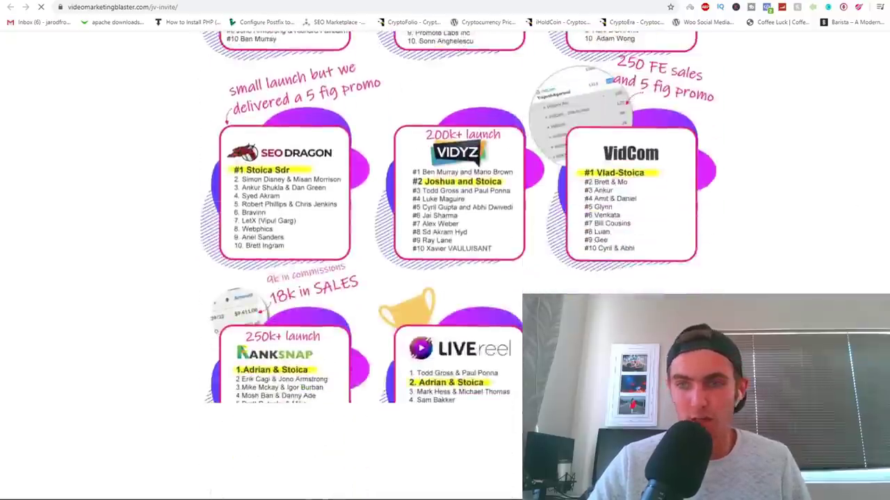
pyautogui.scroll(3, 662, 41)
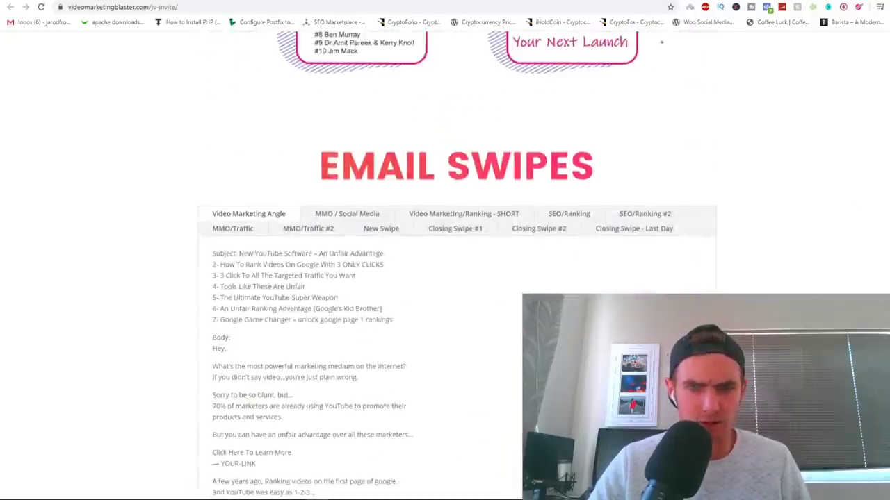
pyautogui.scroll(1, 661, 42)
# Step: Save the sales page's traffic image as traffic-andy.jpg and begin the AdClerks banner upload
pyautogui.hotkey('alt', 'Left')
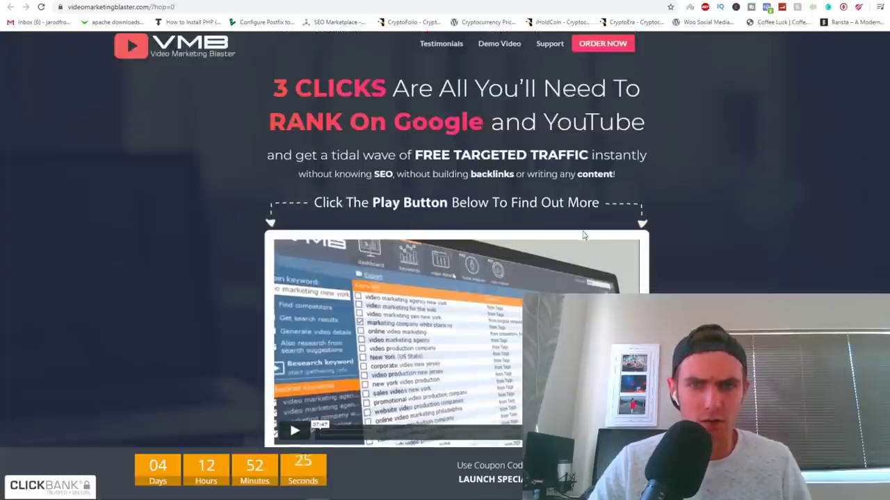
pyautogui.scroll(-15, 445, 239)
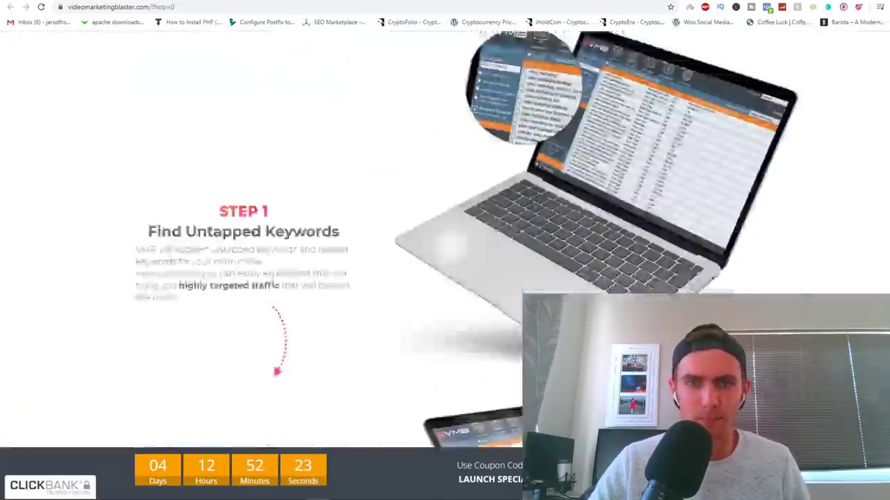
pyautogui.scroll(5, 572, 215)
pyautogui.scroll(-5, 571, 215)
pyautogui.scroll(4, 571, 215)
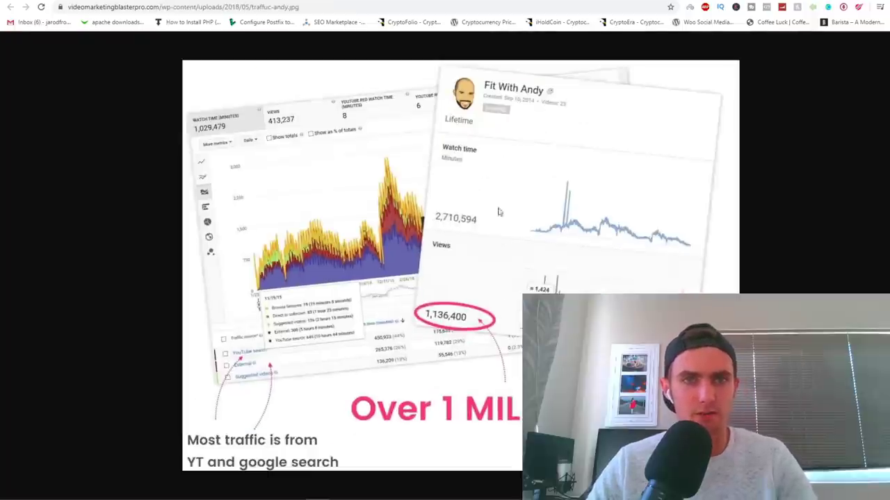
pyautogui.rightClick(428, 221)
pyautogui.click(430, 230)
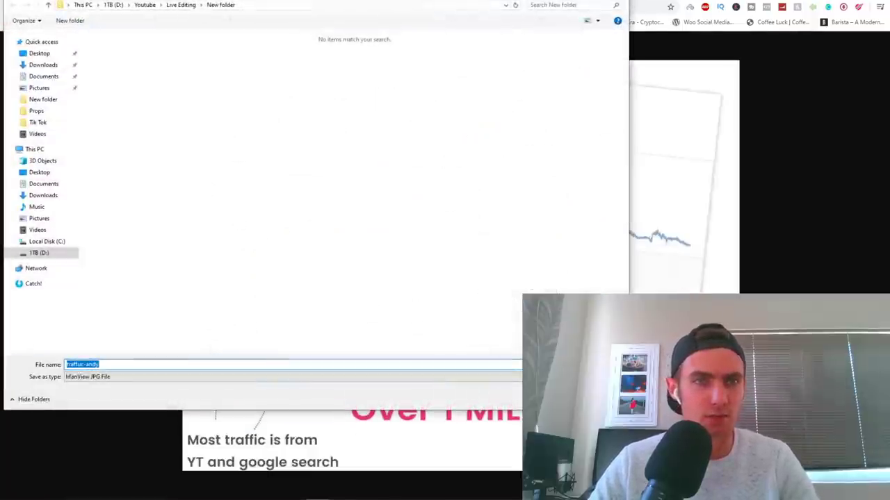
pyautogui.press('Return')
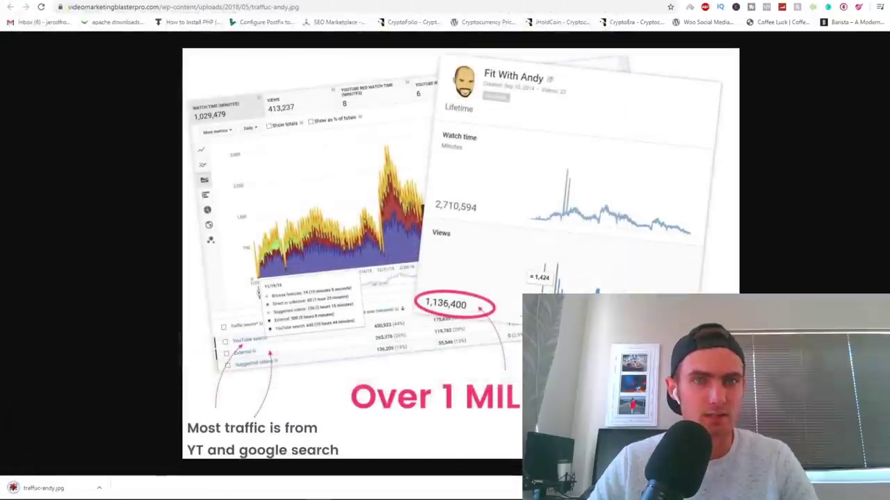
pyautogui.hotkey('ctrl', 'Tab')
pyautogui.hotkey('ctrl', 'Tab')
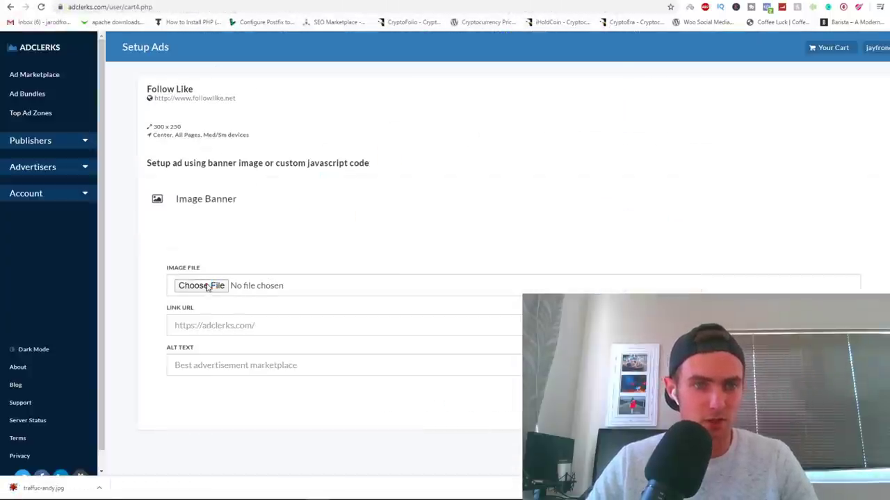
pyautogui.click(202, 285)
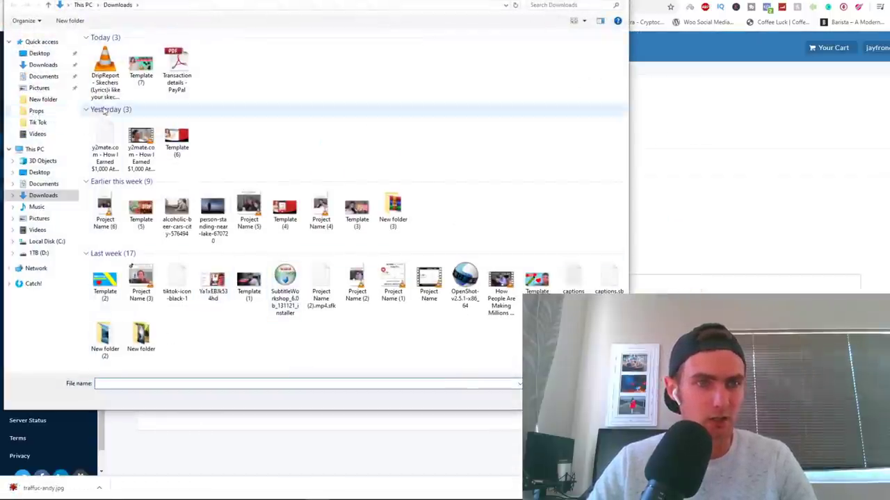
# Step: Pick traffic-andy.jpg as the banner image, then move to the ClickBank marketplace results
pyautogui.click(43, 99)
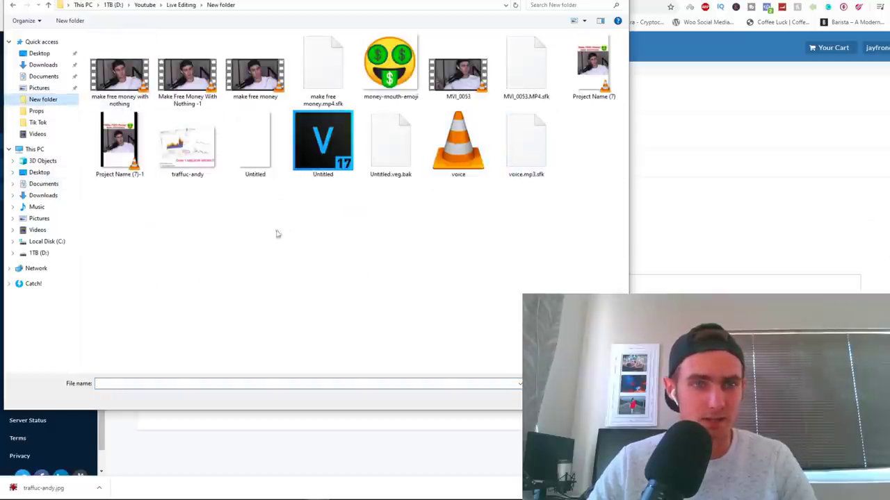
pyautogui.doubleClick(187, 146)
pyautogui.hotkey('ctrl', 'Tab')
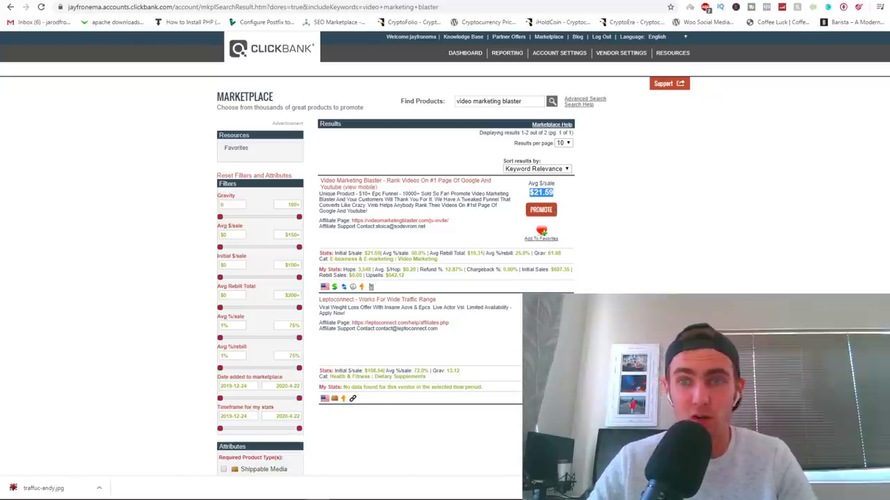
# Step: Generate a Video Marketing Blaster HopLink with tracking ID 'seoadclerk' and copy it
pyautogui.click(541, 210)
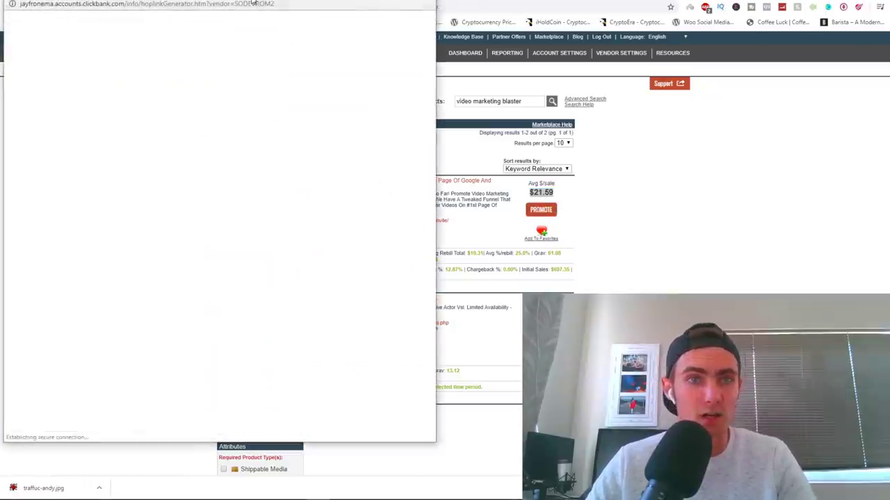
pyautogui.moveTo(254, 2); pyautogui.dragTo(481, 33)
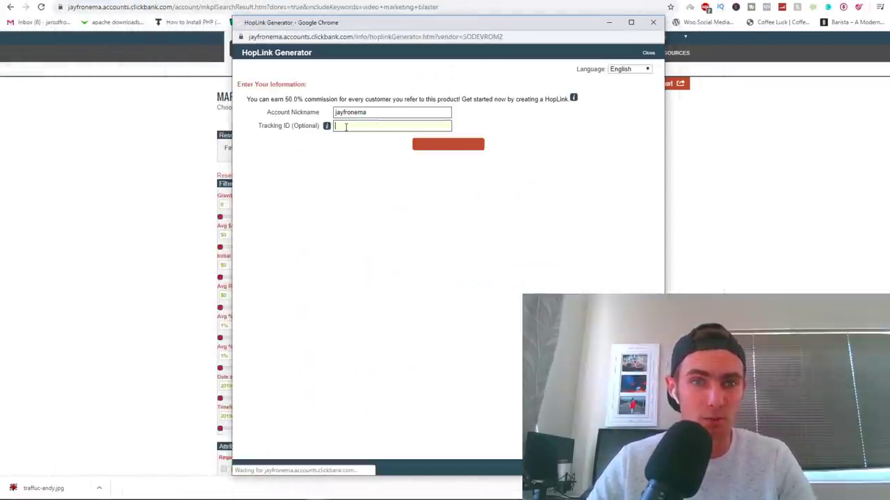
pyautogui.write('seoclerk')
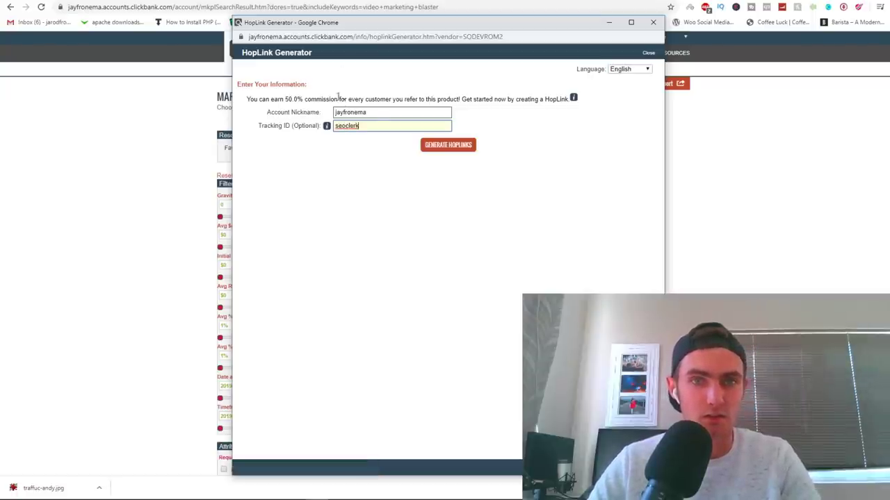
pyautogui.write('adclerk')
pyautogui.click(462, 151)
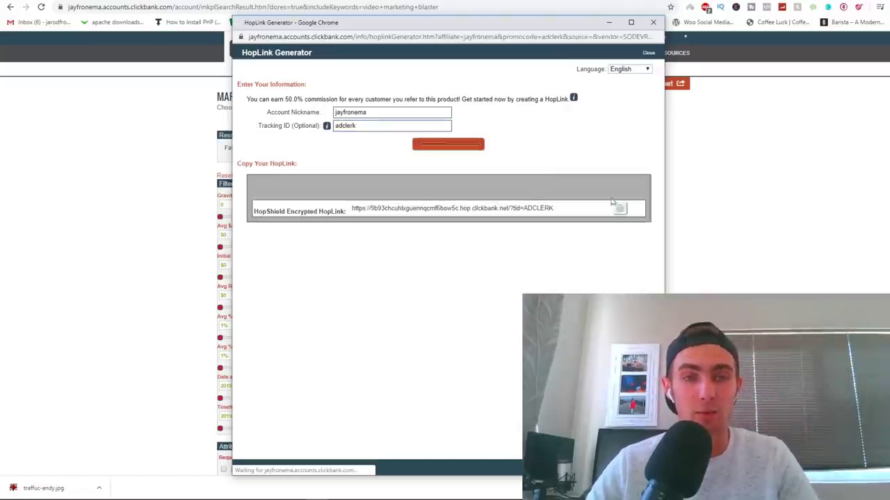
pyautogui.click(620, 214)
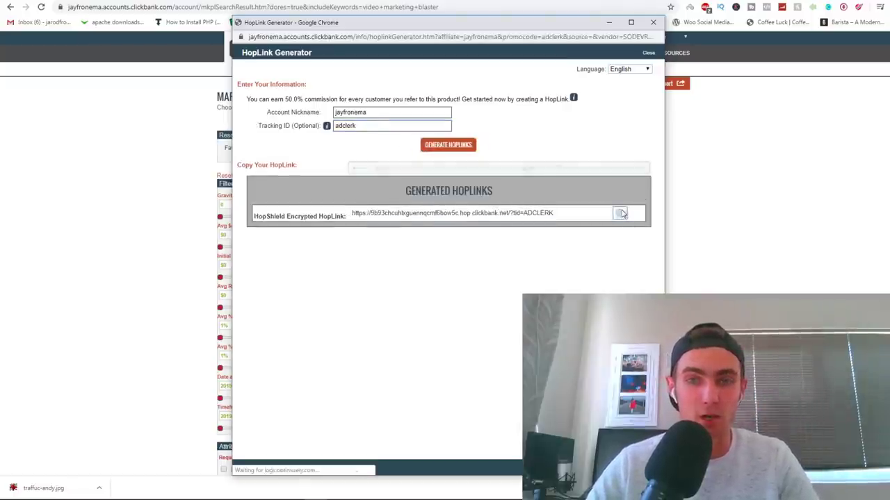
pyautogui.click(653, 22)
pyautogui.click(847, 1)
# Step: Shorten the copied HopLink on bit.ly into bit.ly/3eGj2XR and copy the short link
pyautogui.write('bit.ly')
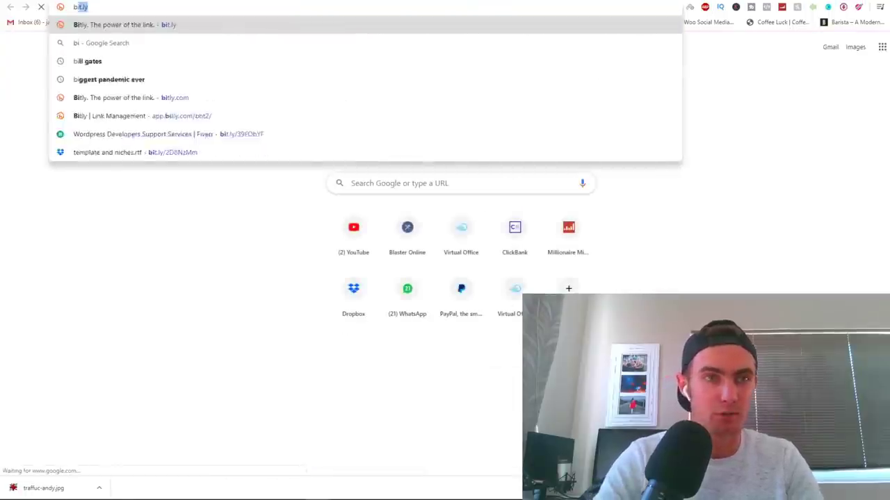
pyautogui.press('Return')
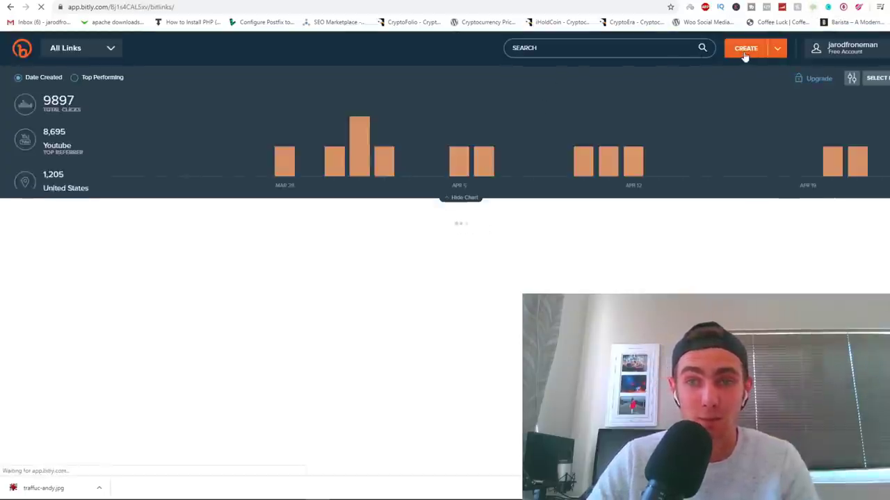
pyautogui.click(746, 51)
pyautogui.hotkey('ctrl', 'v')
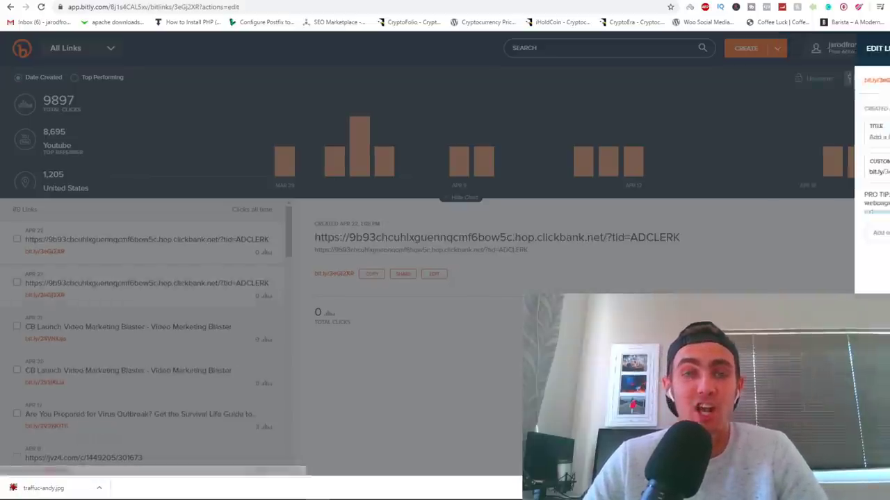
pyautogui.click(703, 197)
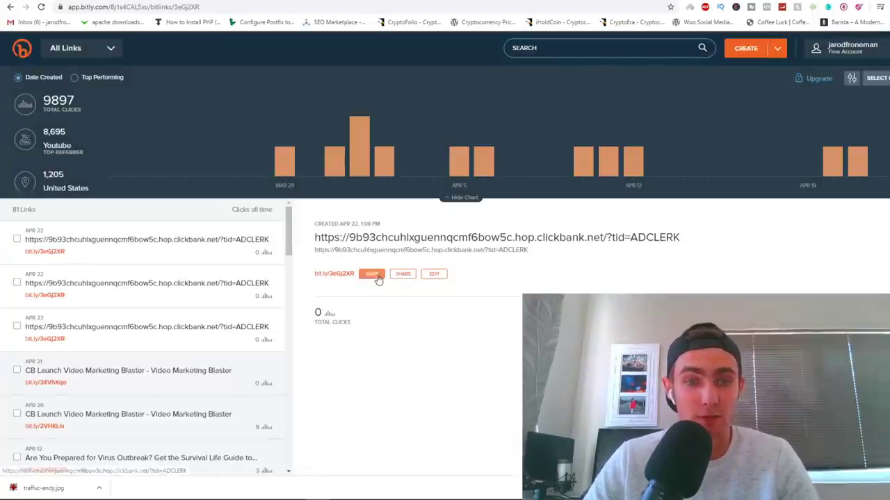
pyautogui.click(371, 273)
# Step: Paste the bit.ly short link into the ad's Link URL field
pyautogui.hotkey('ctrl', 'Tab')
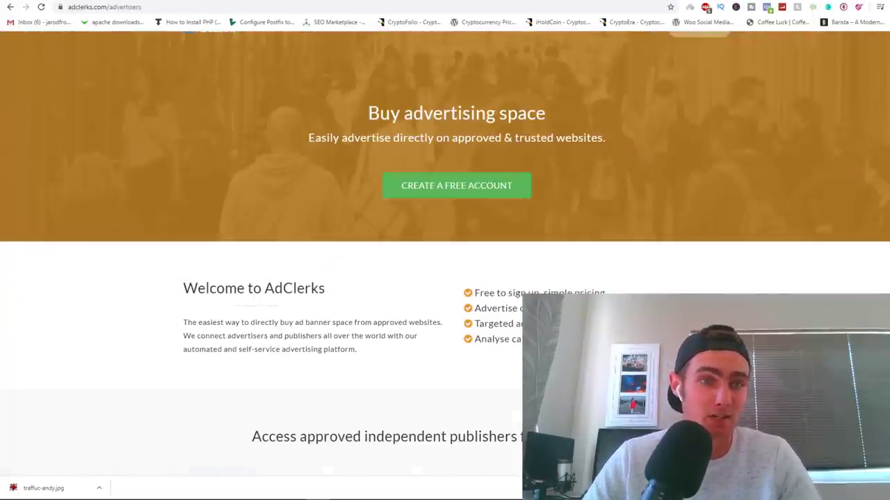
pyautogui.hotkey('ctrl', 'Tab')
pyautogui.click(225, 325)
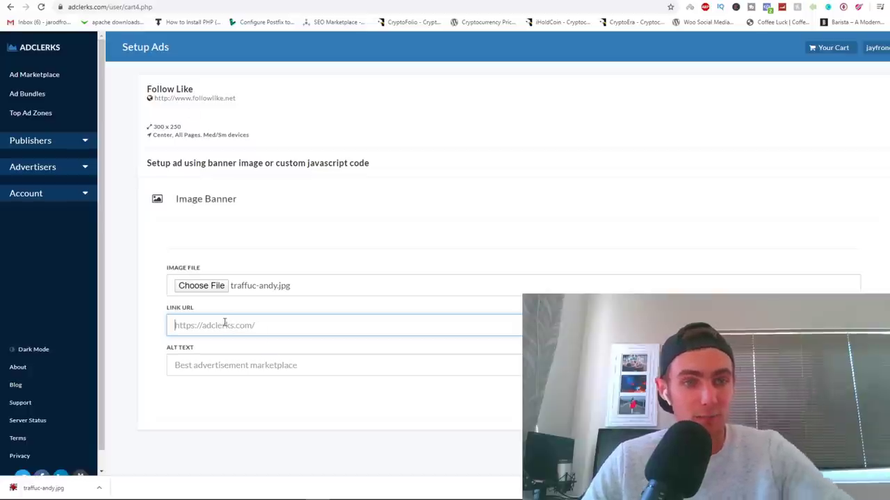
pyautogui.hotkey('ctrl', 'v')
pyautogui.click(226, 371)
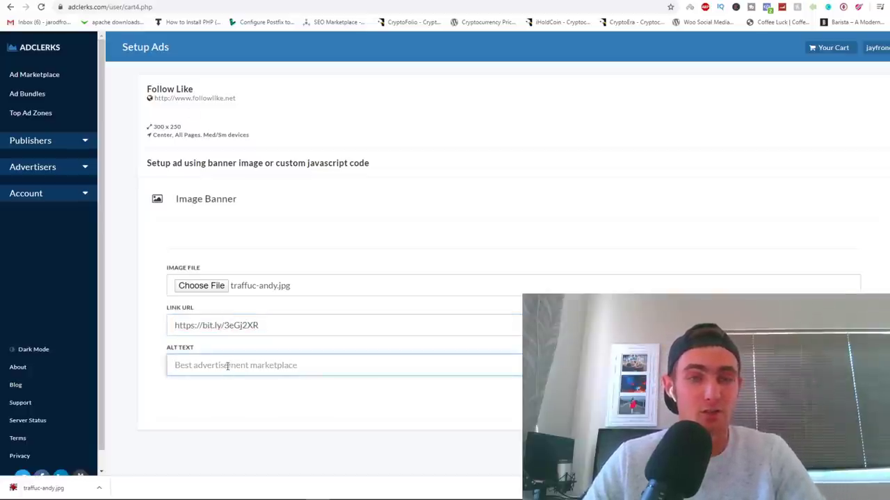
# Step: Copy the sales page headline into Alt Text and submit the banner ad
pyautogui.hotkey('ctrl', 'Tab')
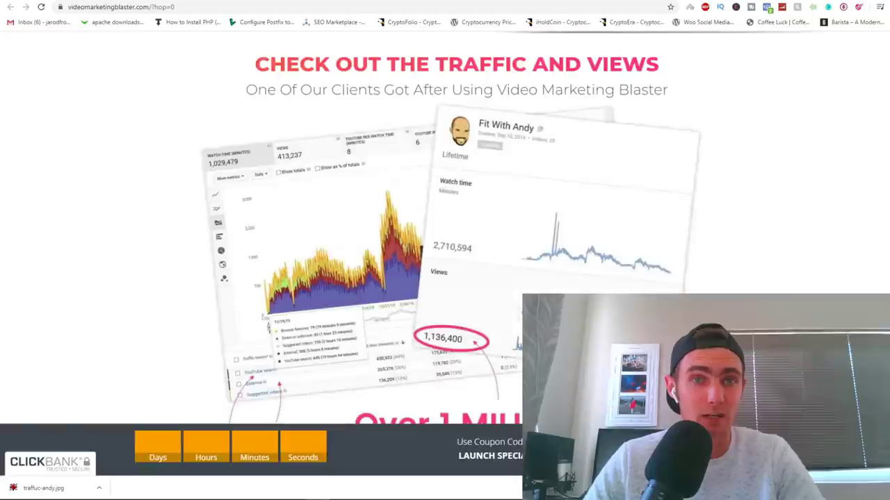
pyautogui.press('Home')
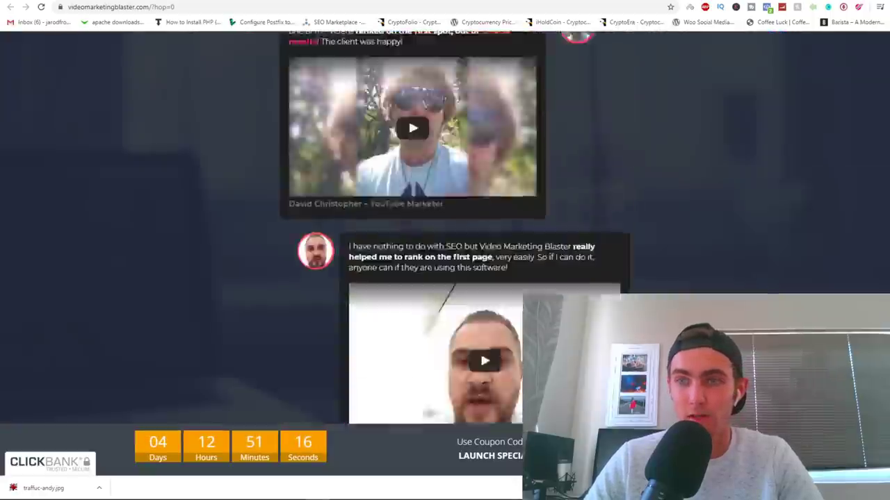
pyautogui.moveTo(645, 134); pyautogui.dragTo(247, 73)
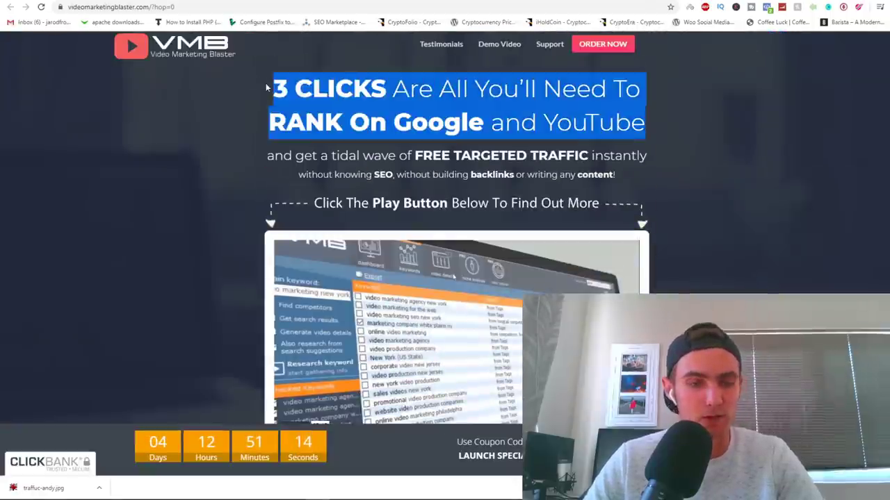
pyautogui.hotkey('ctrl', 'c')
pyautogui.hotkey('ctrl', 'shift', 'Tab')
pyautogui.click(311, 365)
pyautogui.hotkey('ctrl', 'v')
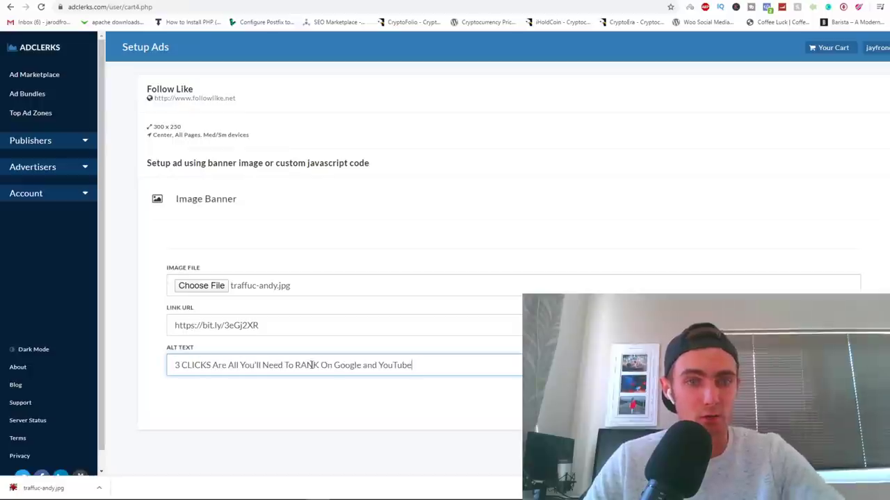
pyautogui.press('Return')
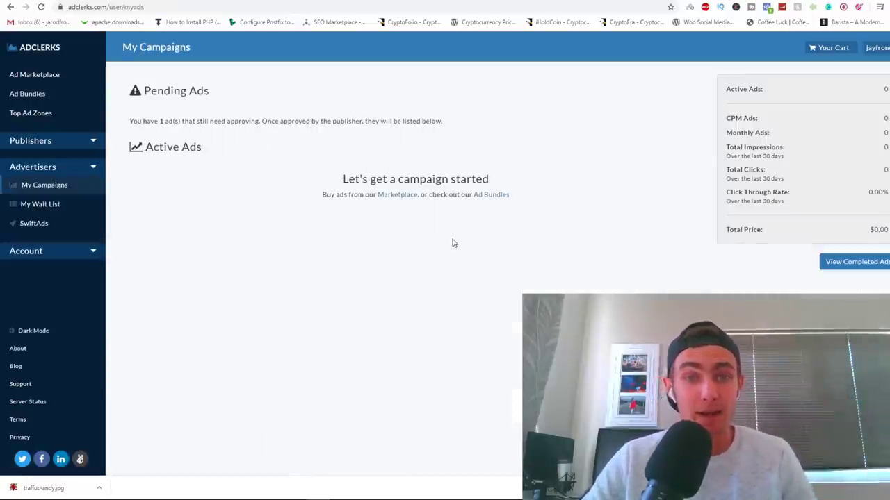
# Step: Reload the AdClerks My Campaigns overview
pyautogui.click(51, 193)
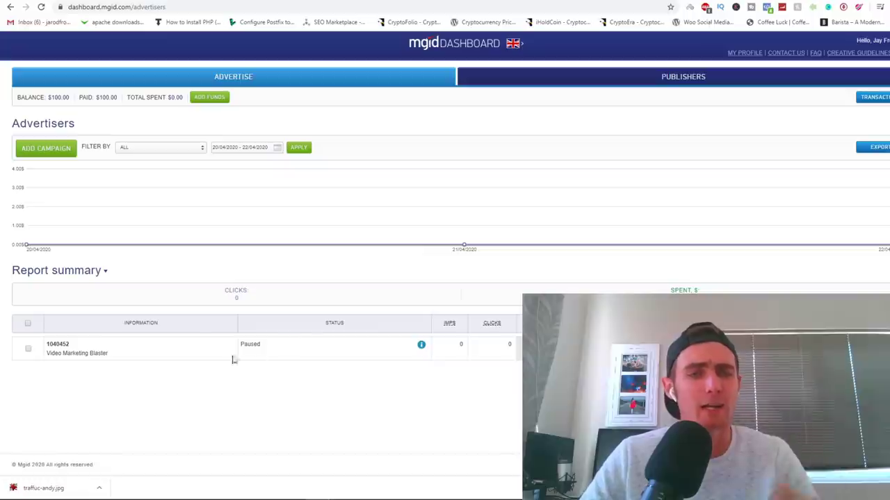
# Step: Highlight the Video Marketing Blaster campaign name in MGID, then switch back to AdClerks
pyautogui.moveTo(120, 358); pyautogui.dragTo(50, 355)
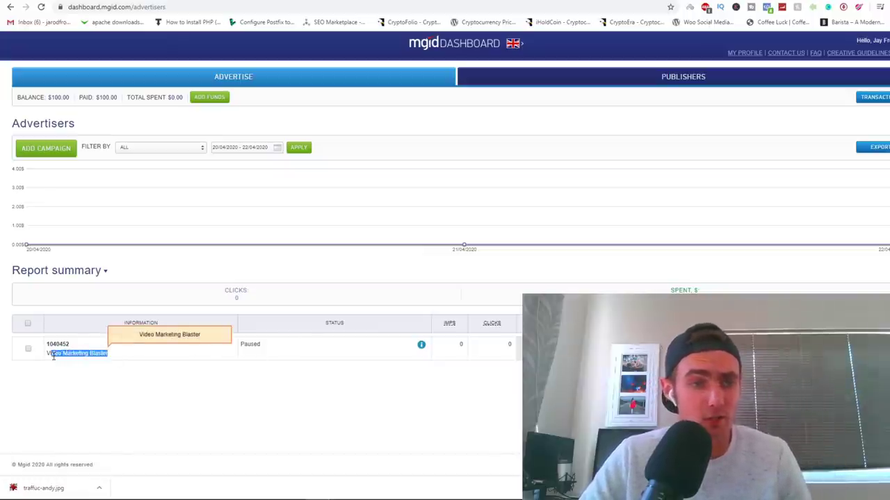
pyautogui.click(153, 389)
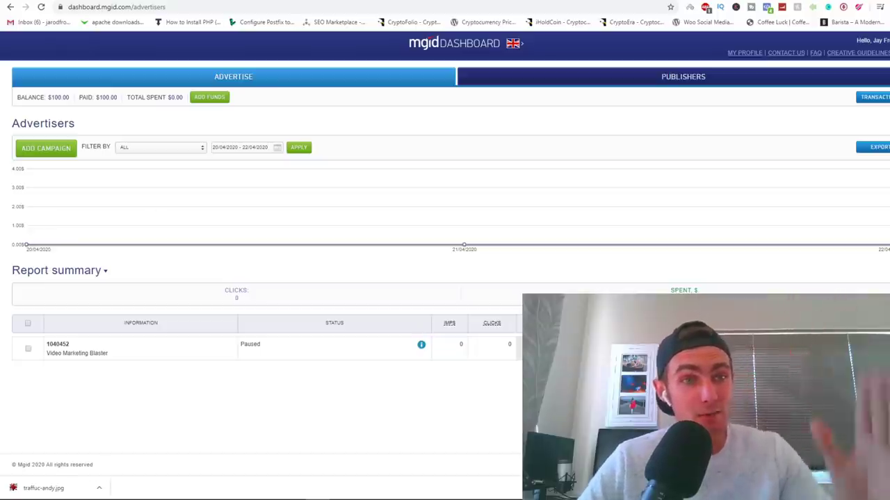
pyautogui.hotkey('ctrl', 'Tab')
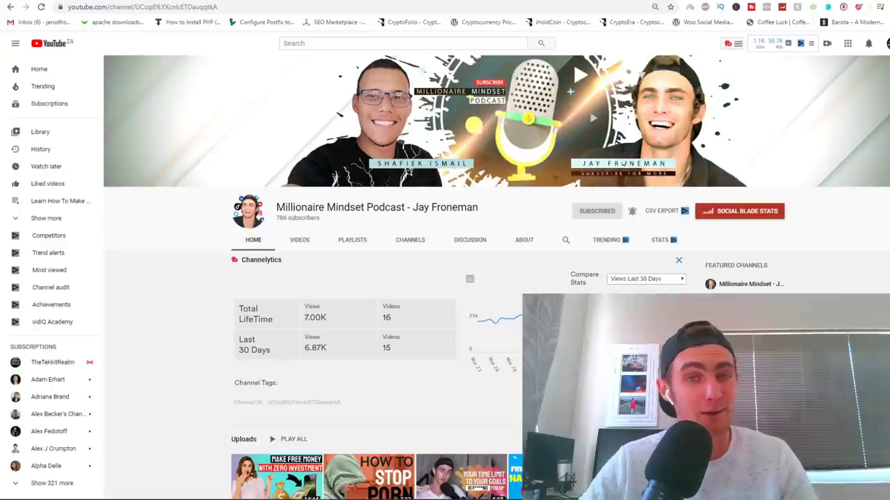
pyautogui.scroll(-3, 450, 306)
pyautogui.scroll(1, 737, 208)
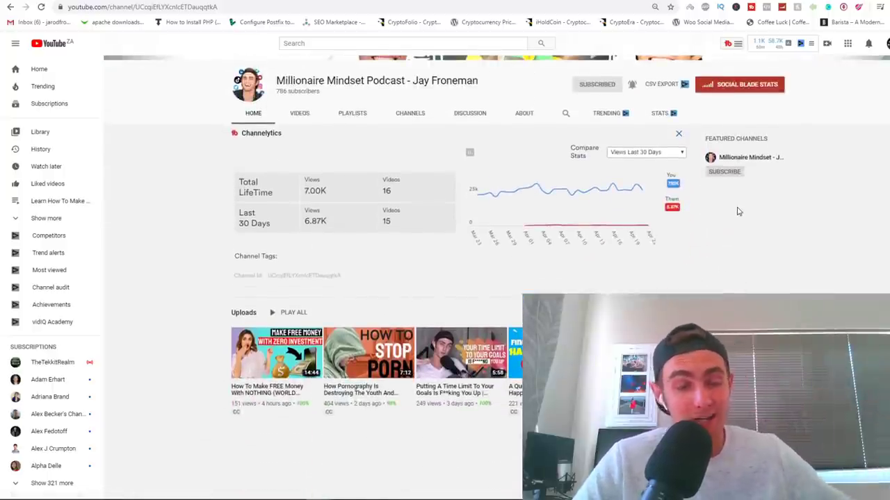
pyautogui.scroll(2, 700, 244)
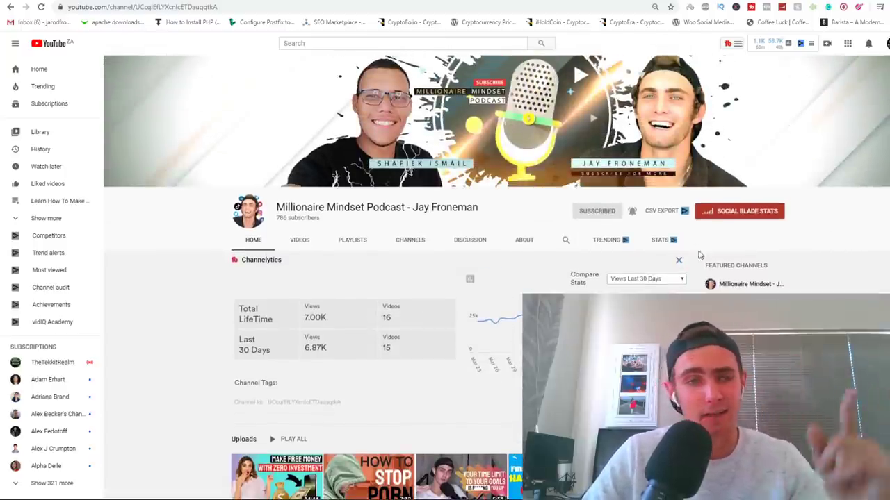
pyautogui.scroll(-3, 732, 253)
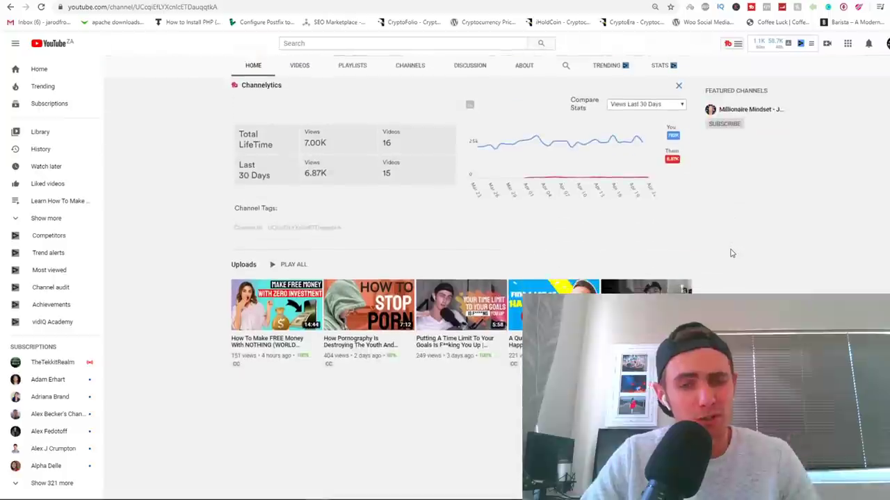
pyautogui.scroll(3, 423, 222)
pyautogui.scroll(-1, 523, 285)
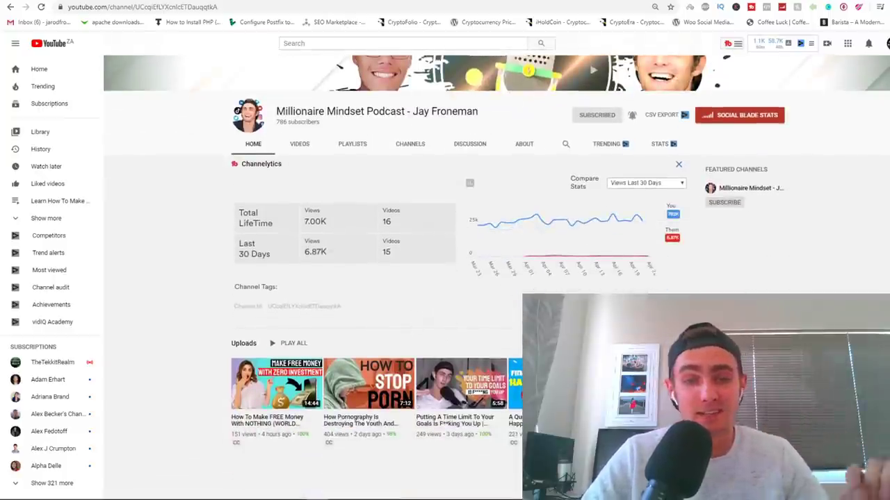
pyautogui.scroll(2, 445, 278)
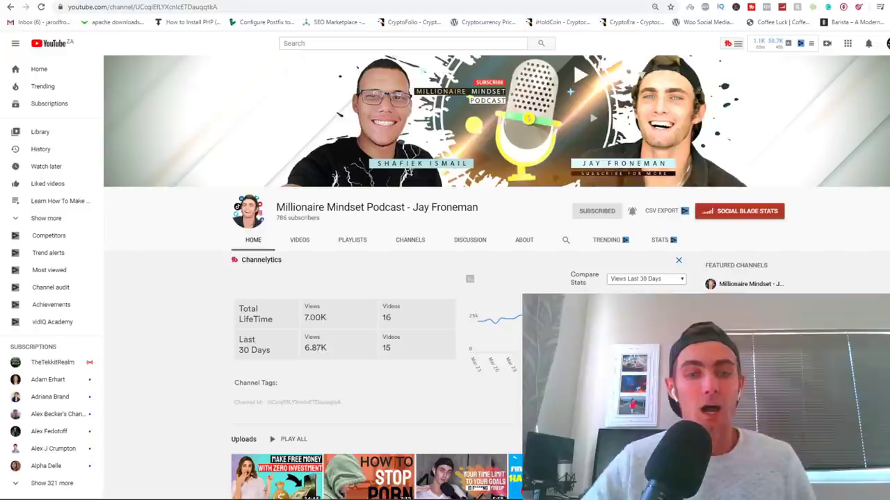
pyautogui.scroll(-1, 805, 174)
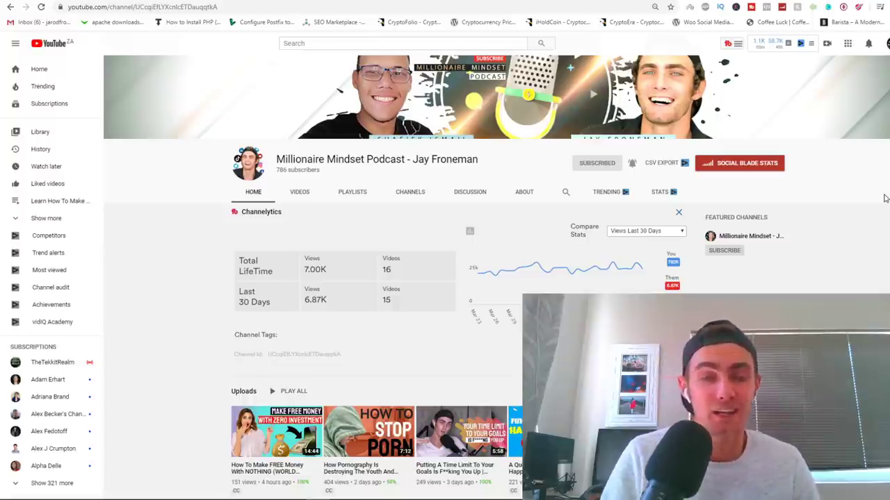
pyautogui.scroll(-2, 885, 198)
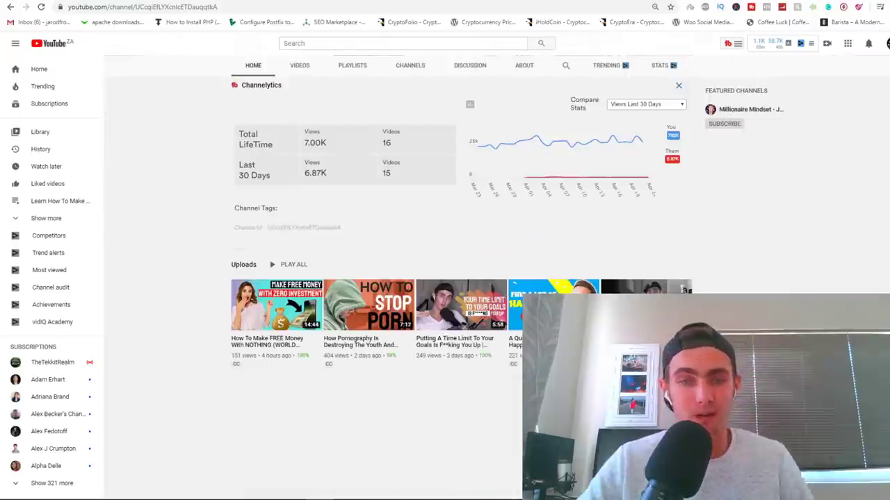
pyautogui.scroll(3, 885, 199)
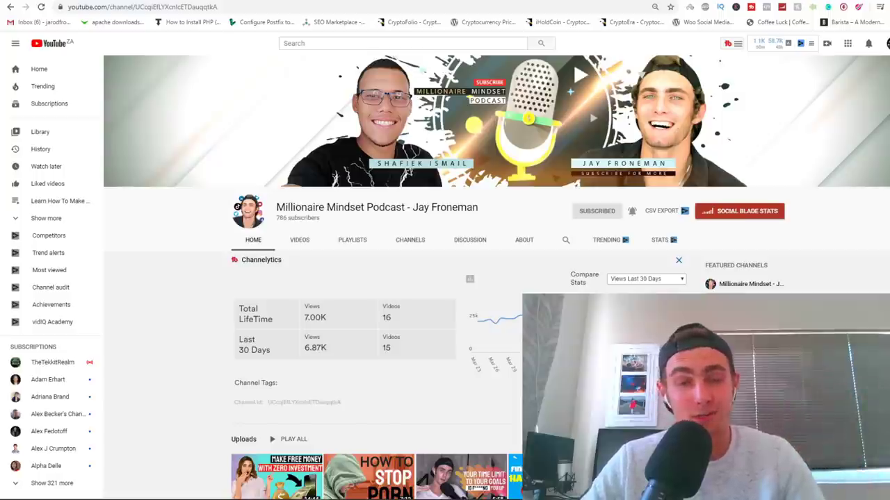
pyautogui.scroll(-1, 497, 278)
pyautogui.scroll(-1, 497, 278)
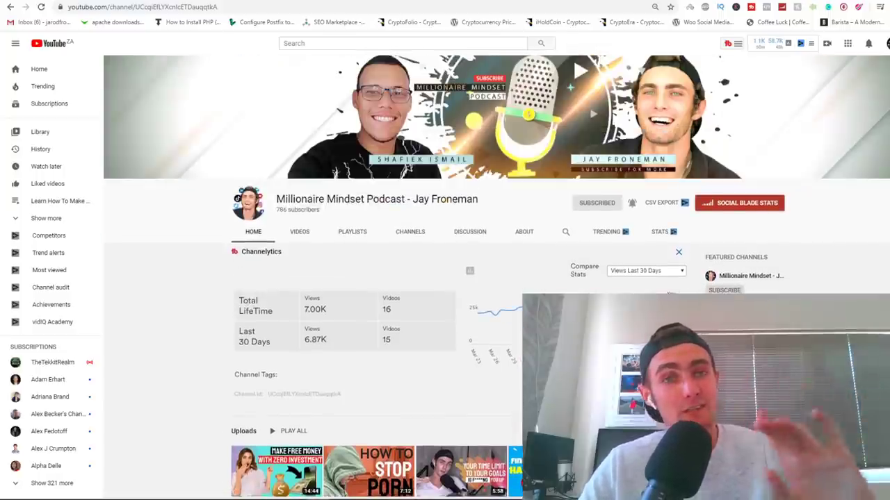